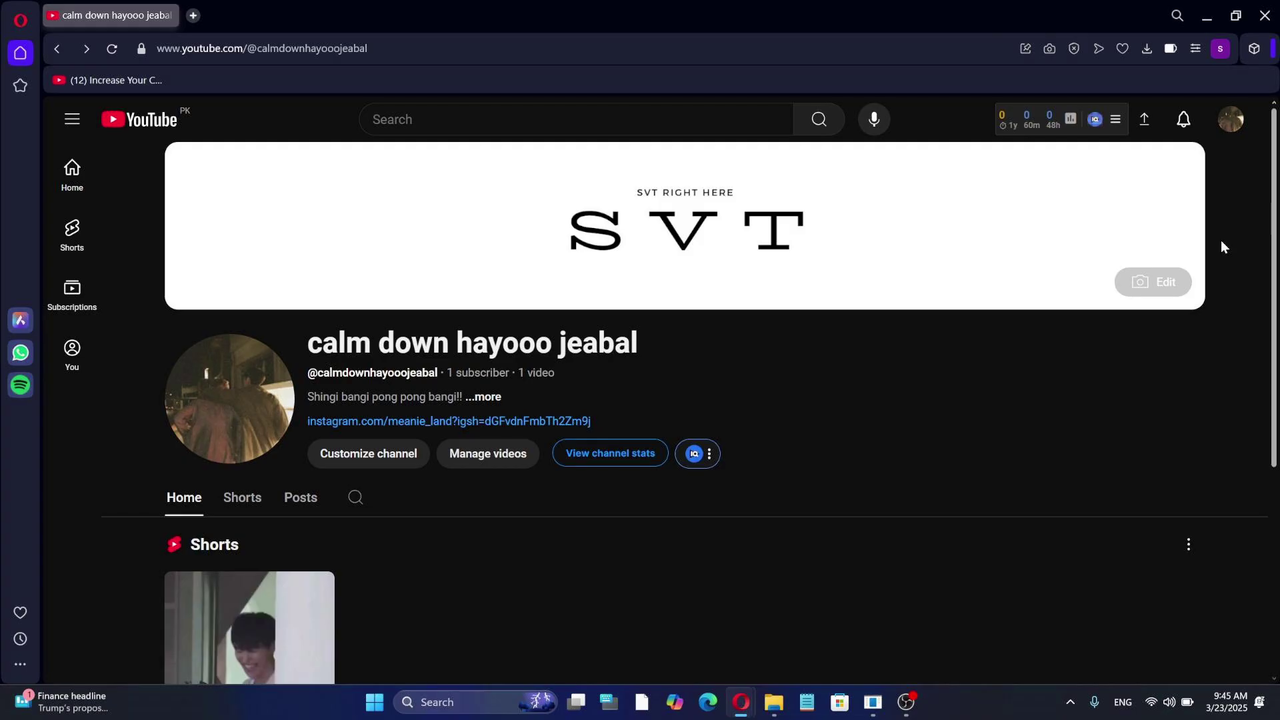
# Step: Open the account menu from the profile avatar on the channel's home page
pyautogui.click(1231, 122)
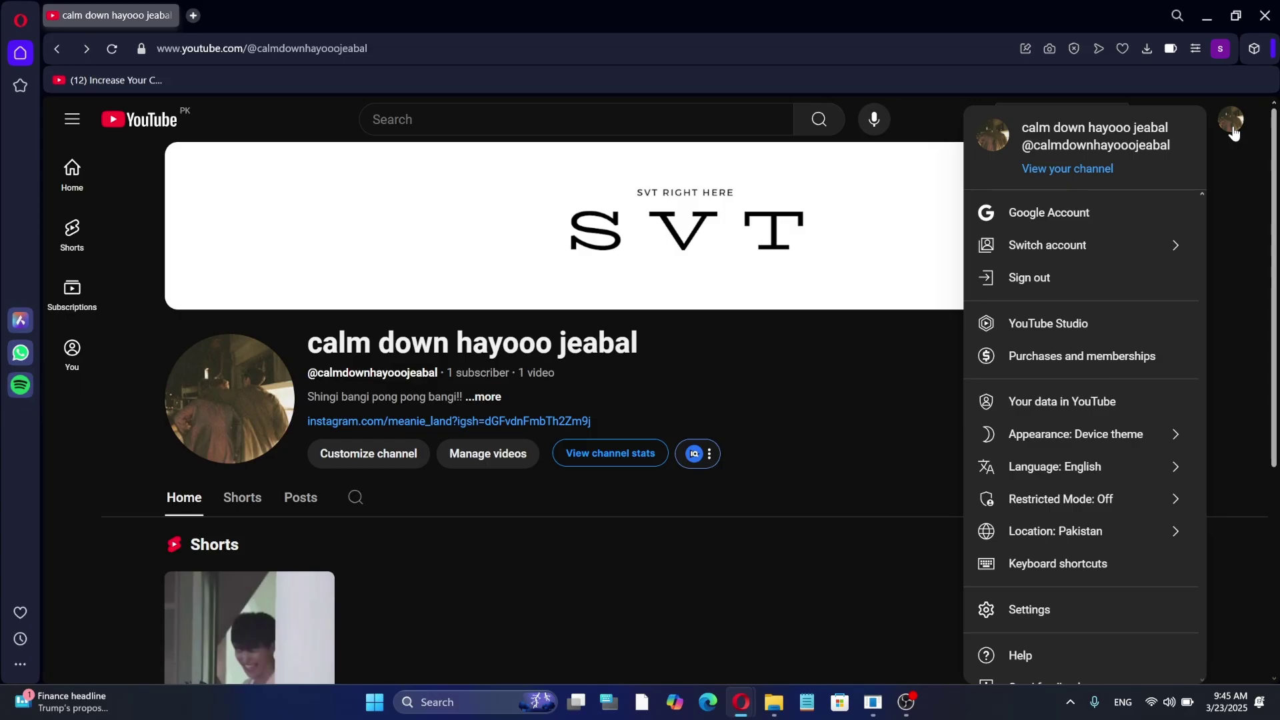
# Step: Check the channel's Permissions in YouTube Studio settings, which show a single owner, then close settings
pyautogui.click(1027, 325)
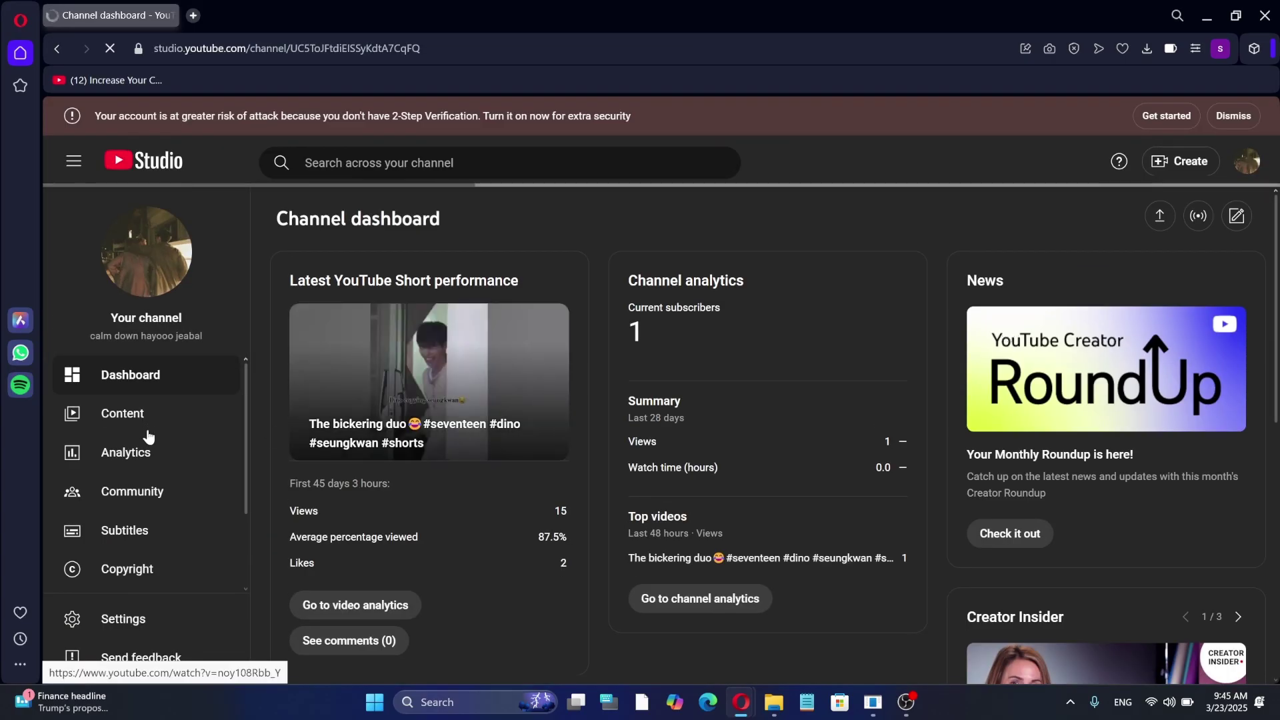
pyautogui.scroll(-3, 185, 507)
pyautogui.click(132, 624)
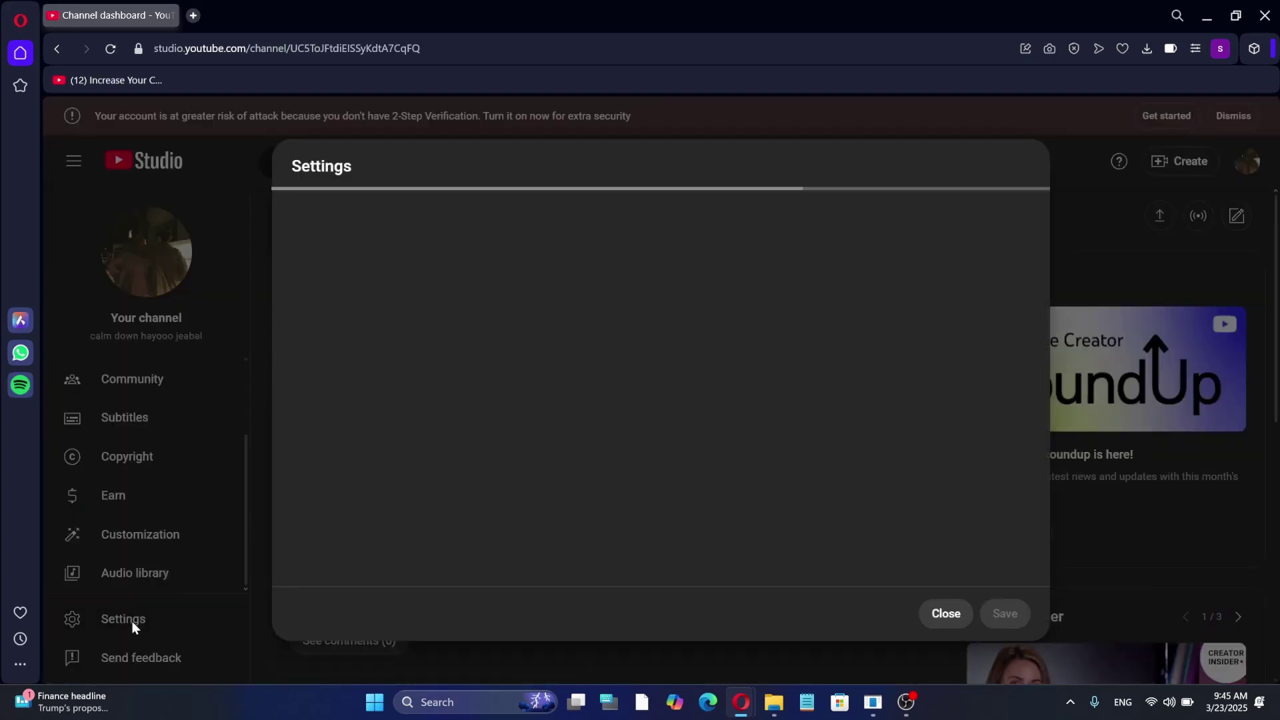
pyautogui.click(356, 334)
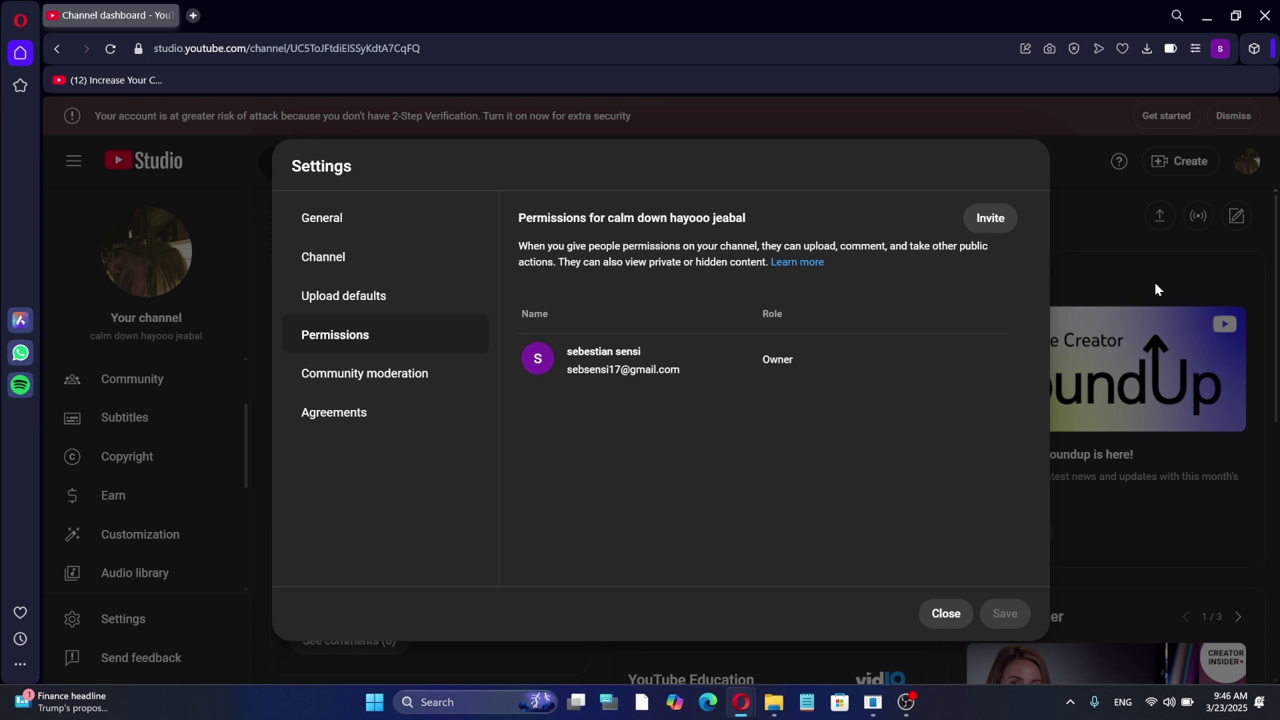
pyautogui.click(946, 614)
# Step: From YouTube account settings, create a new channel named 'calm down hayo jeabal - Brand account'
pyautogui.click(1246, 164)
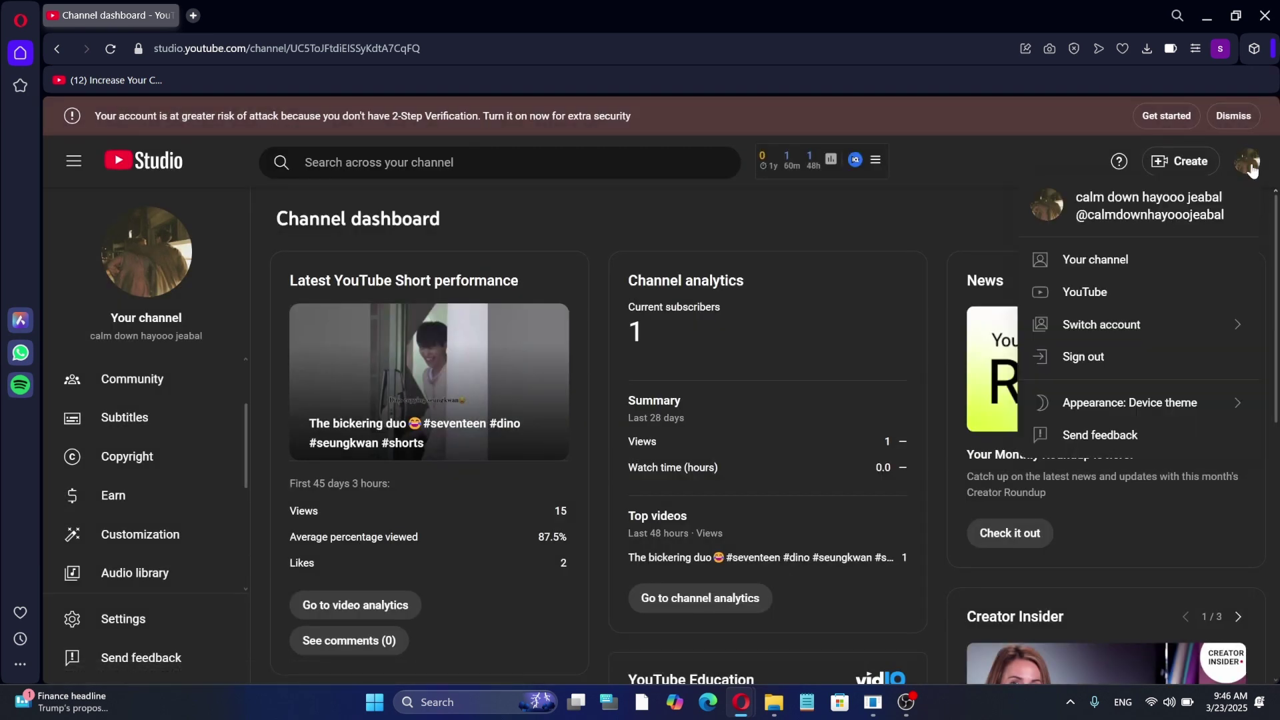
pyautogui.click(1080, 265)
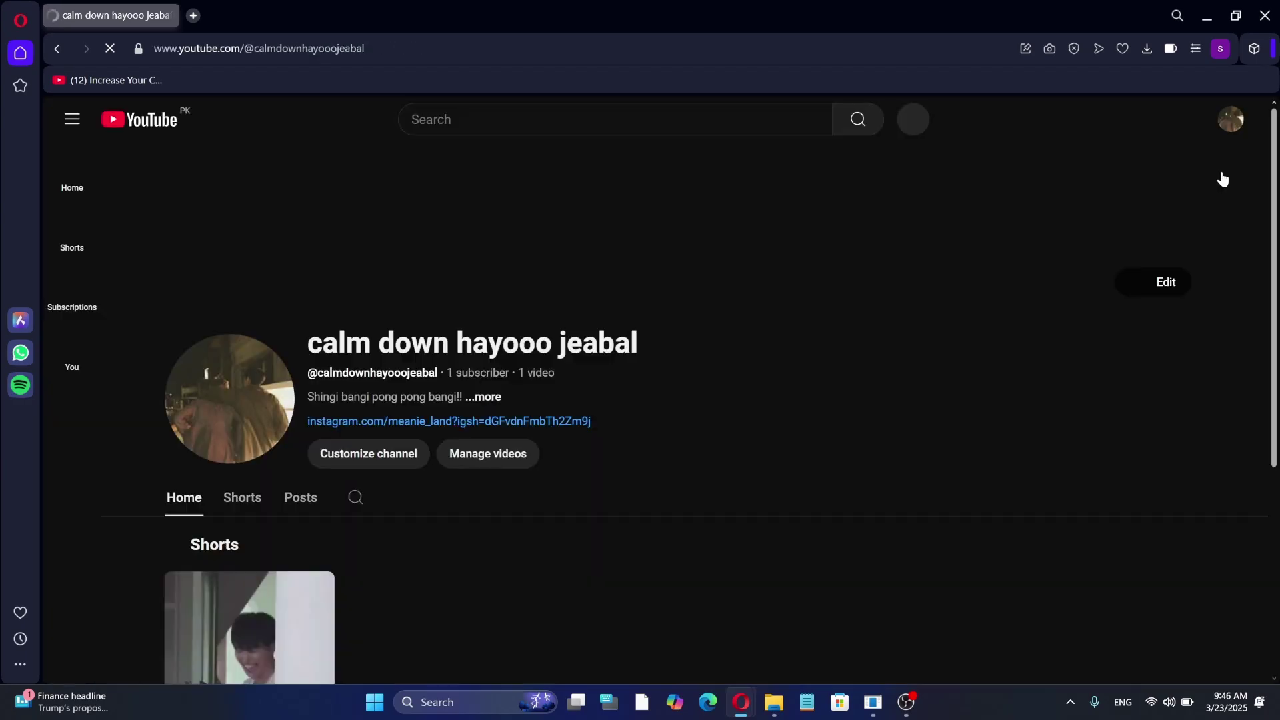
pyautogui.click(1232, 121)
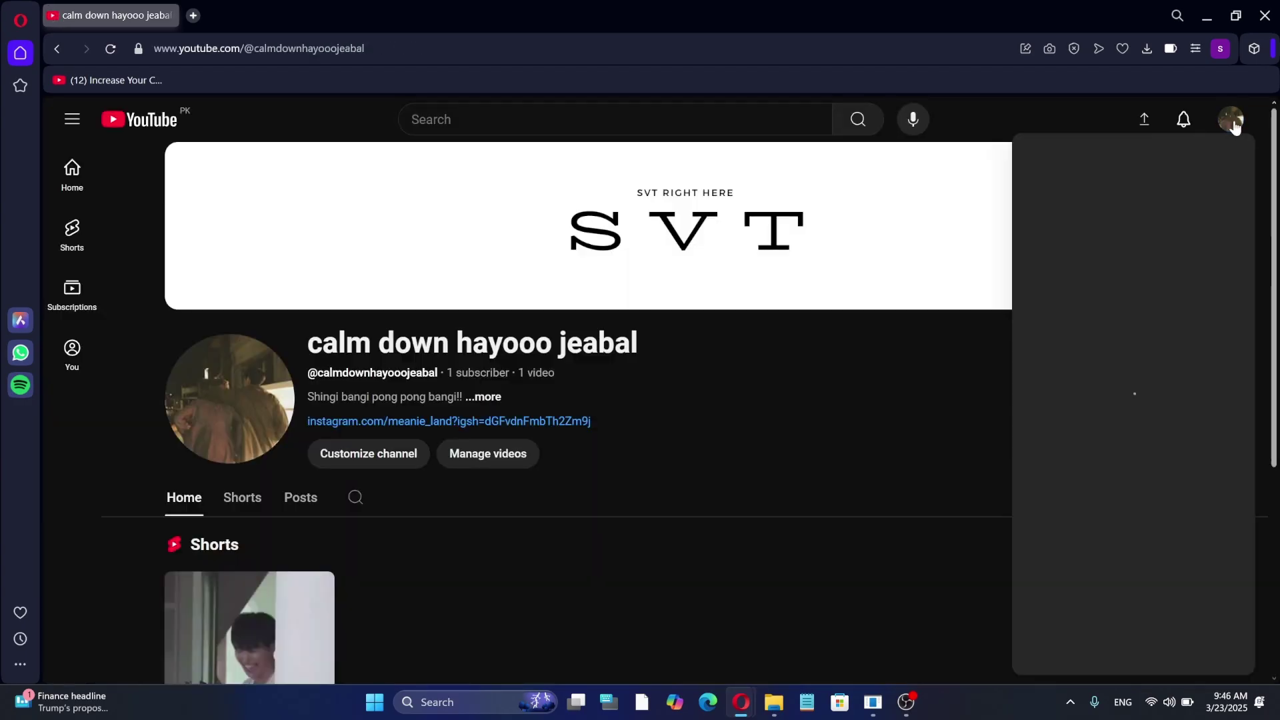
pyautogui.click(1000, 615)
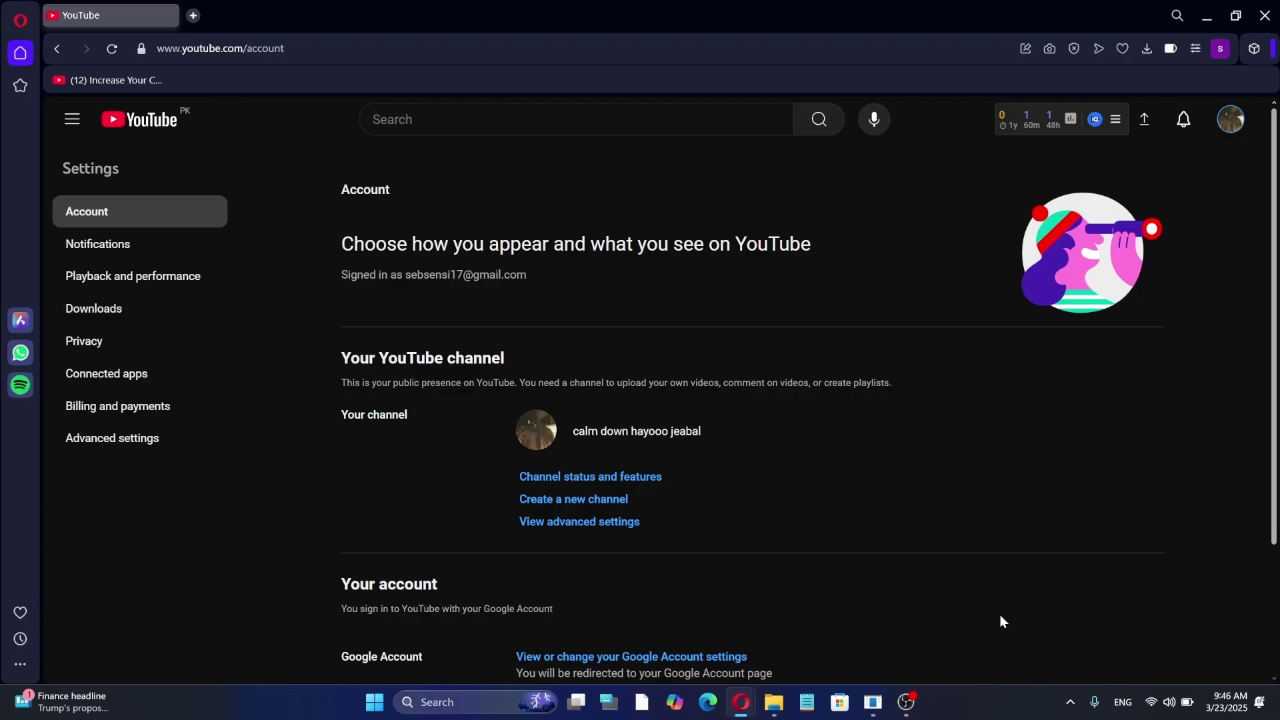
pyautogui.click(591, 500)
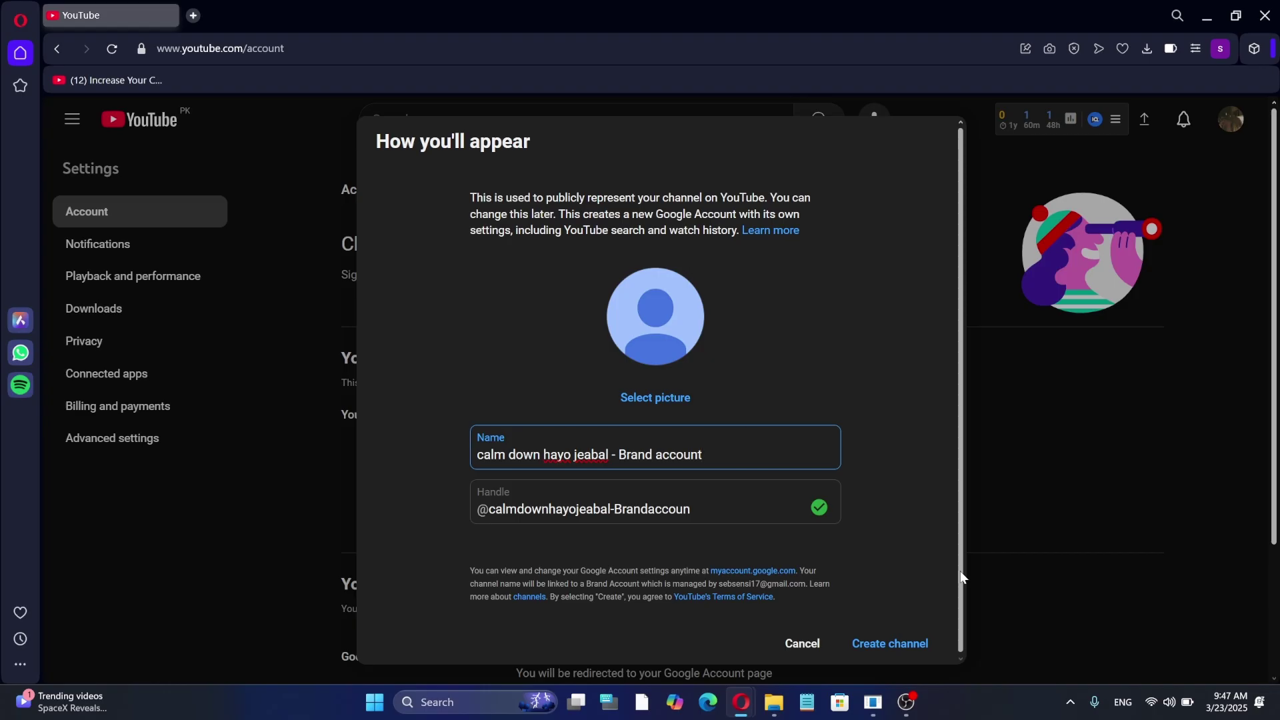
pyautogui.click(906, 644)
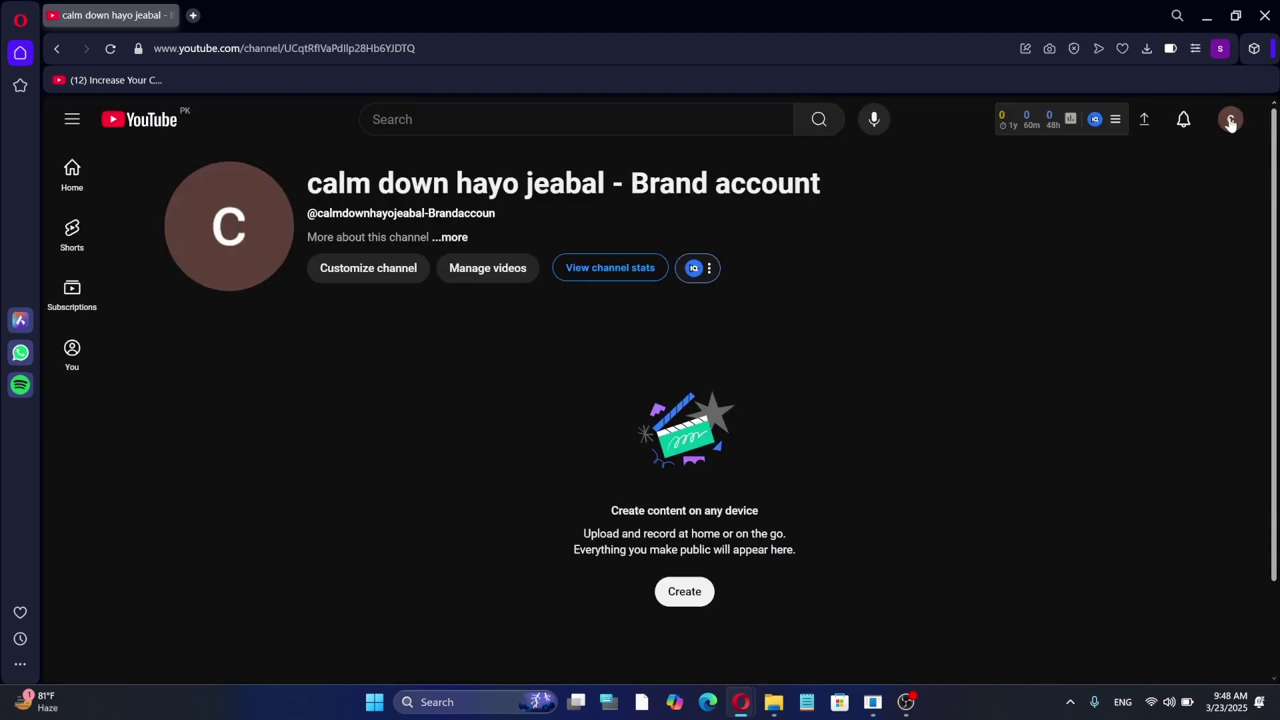
# Step: Switch back to the original 'calm down hayooo jeabal' channel and open its YouTube account settings
pyautogui.click(1231, 122)
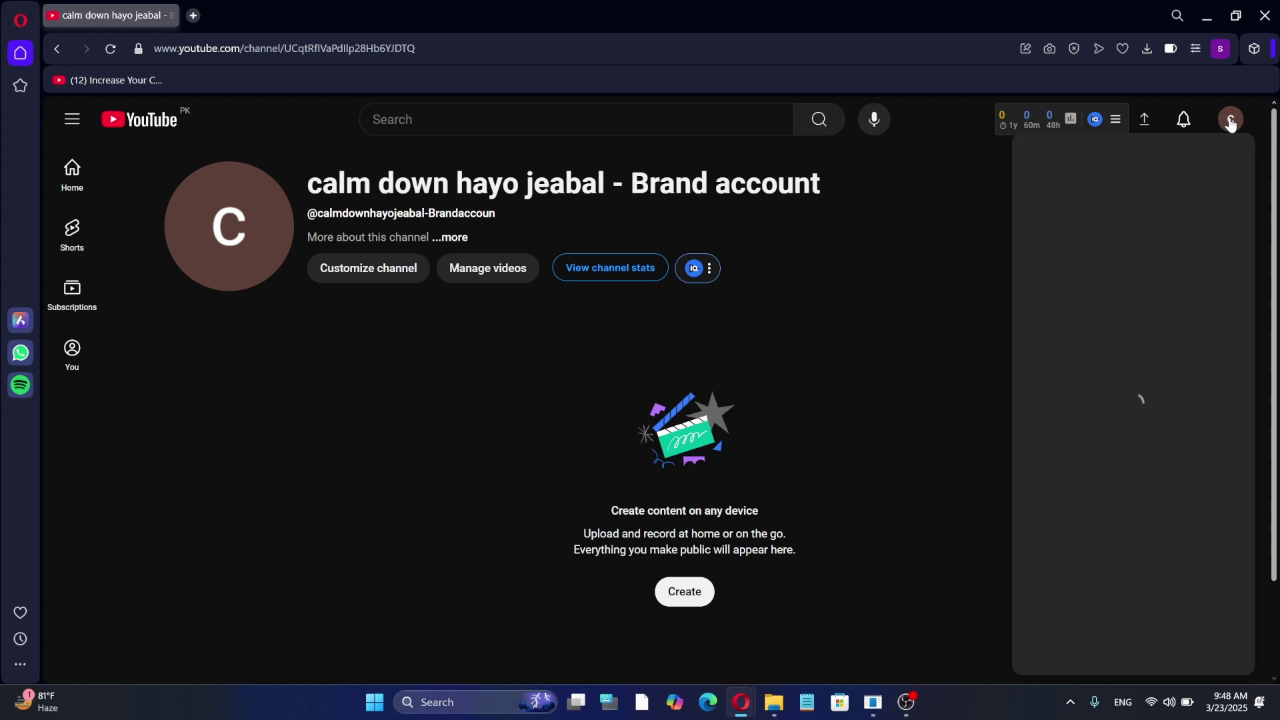
pyautogui.click(1045, 260)
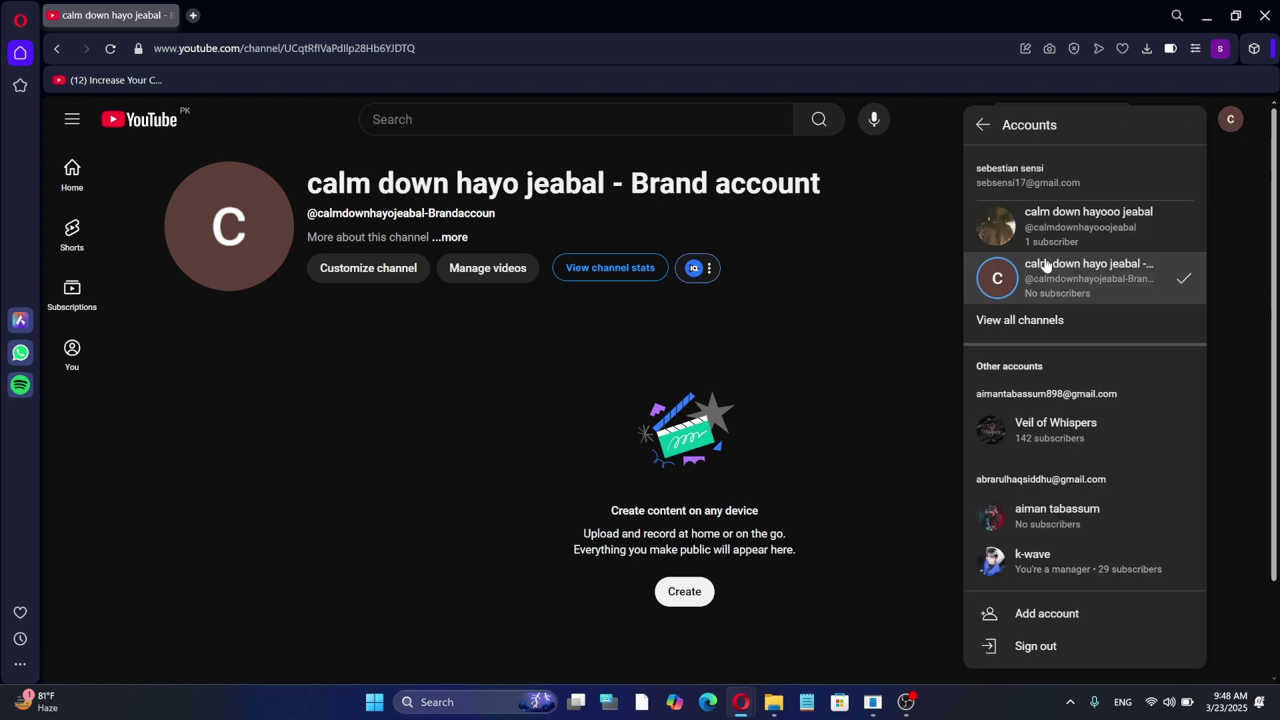
pyautogui.click(1055, 235)
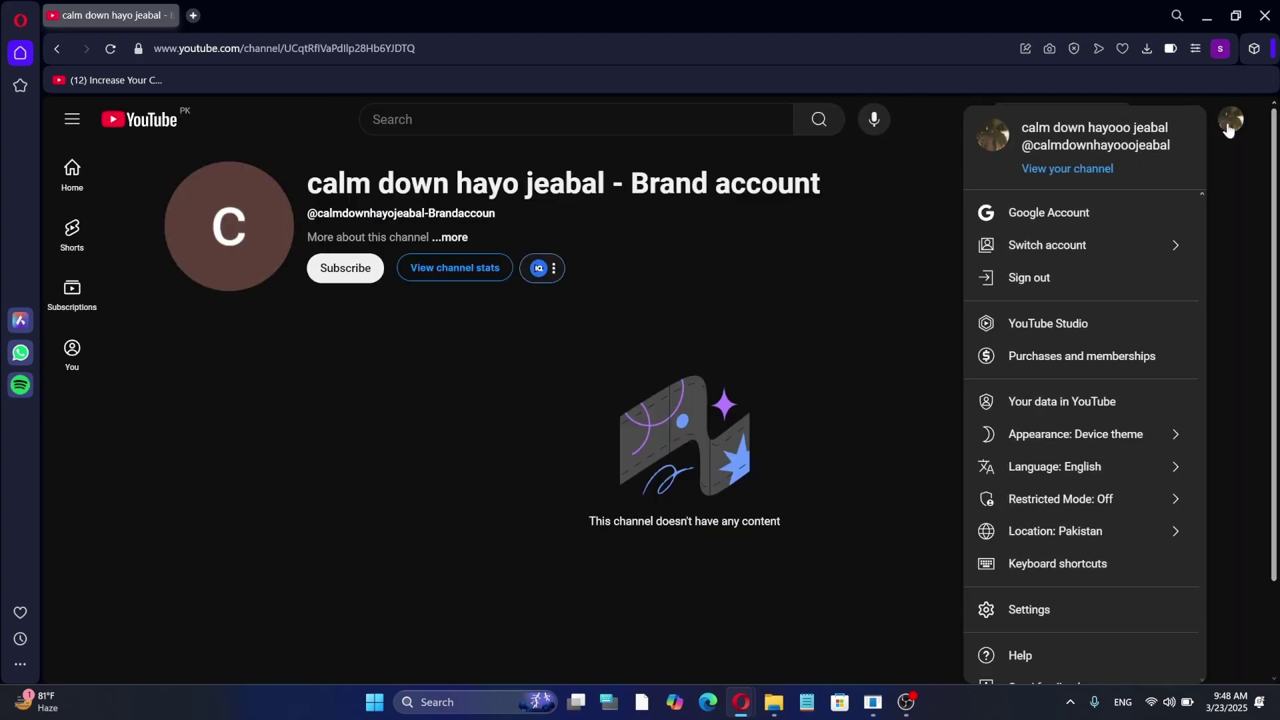
pyautogui.click(1016, 613)
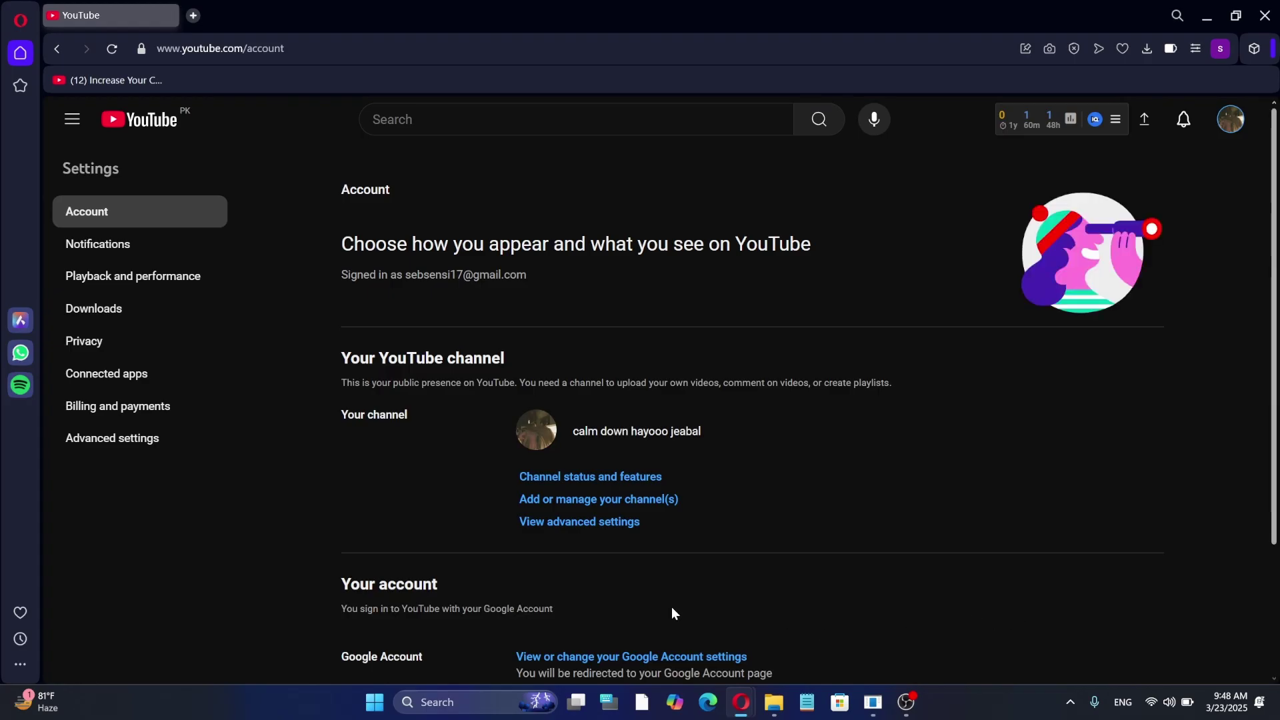
# Step: From Advanced settings, start moving the channel to a brand account and view the destination list
pyautogui.click(123, 449)
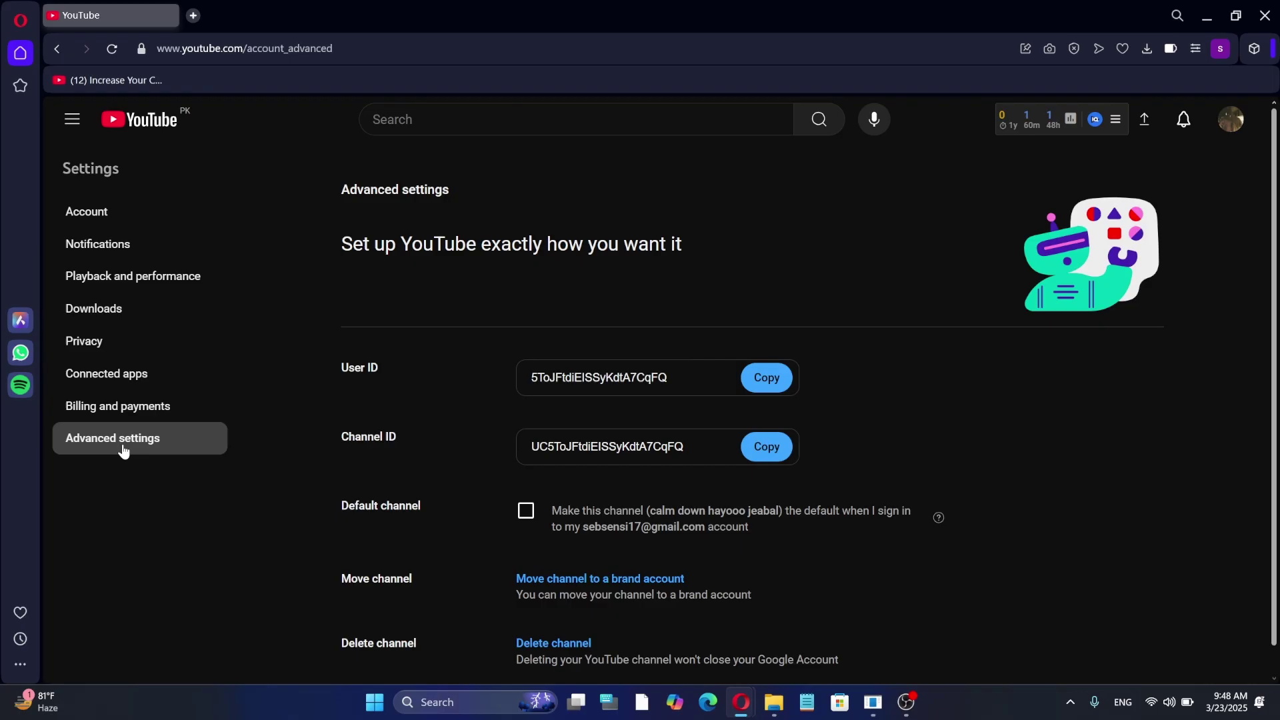
pyautogui.click(567, 581)
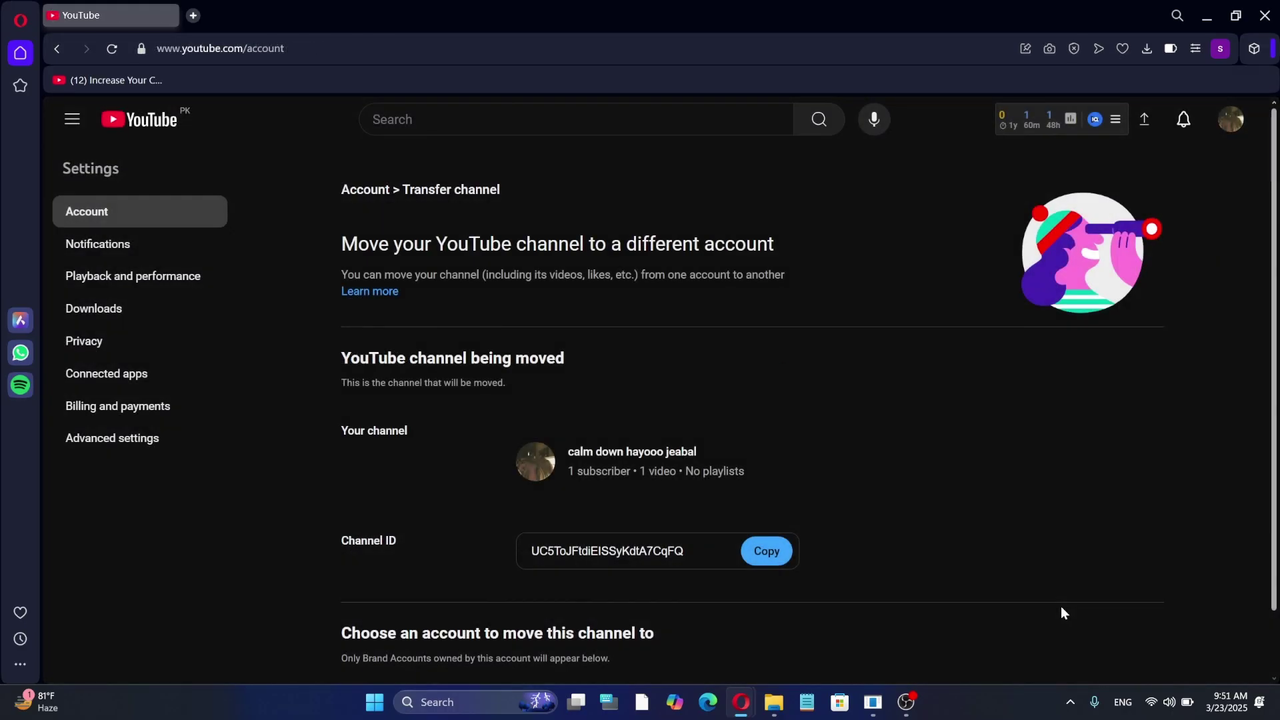
pyautogui.scroll(-1, 498, 509)
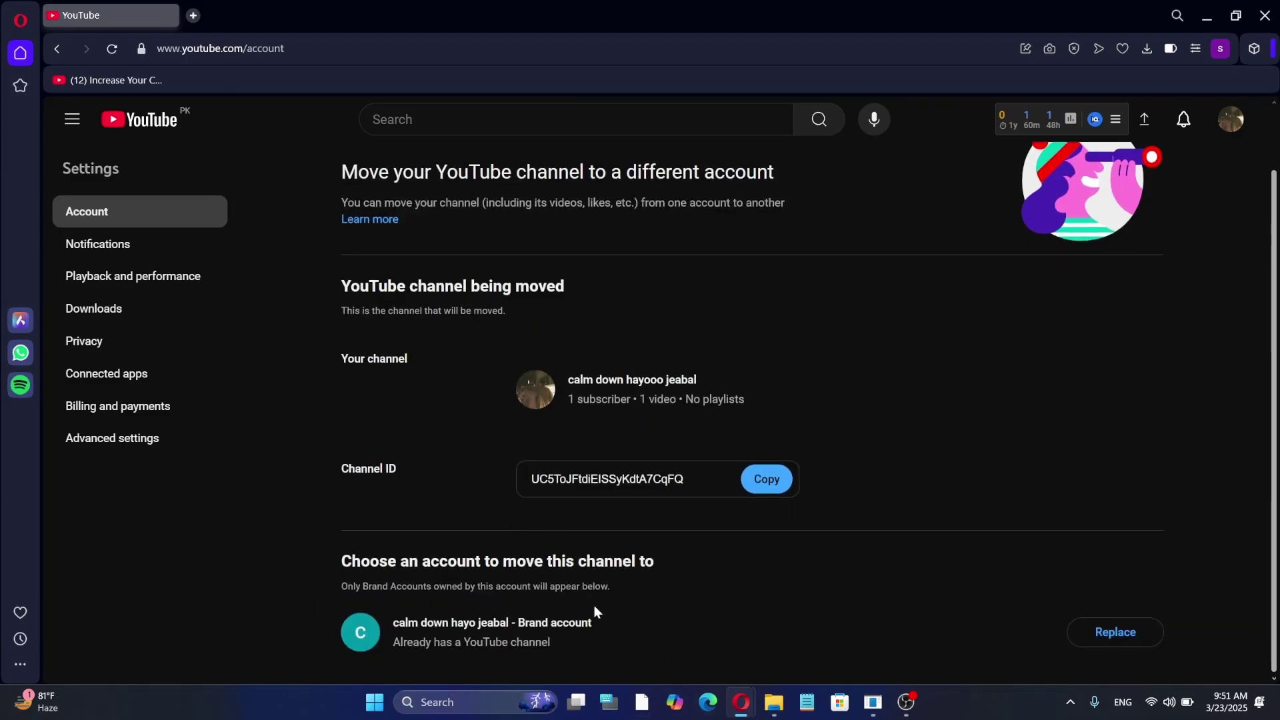
# Step: Choose the new brand account as destination and confirm deleting its empty brand channel
pyautogui.click(1124, 642)
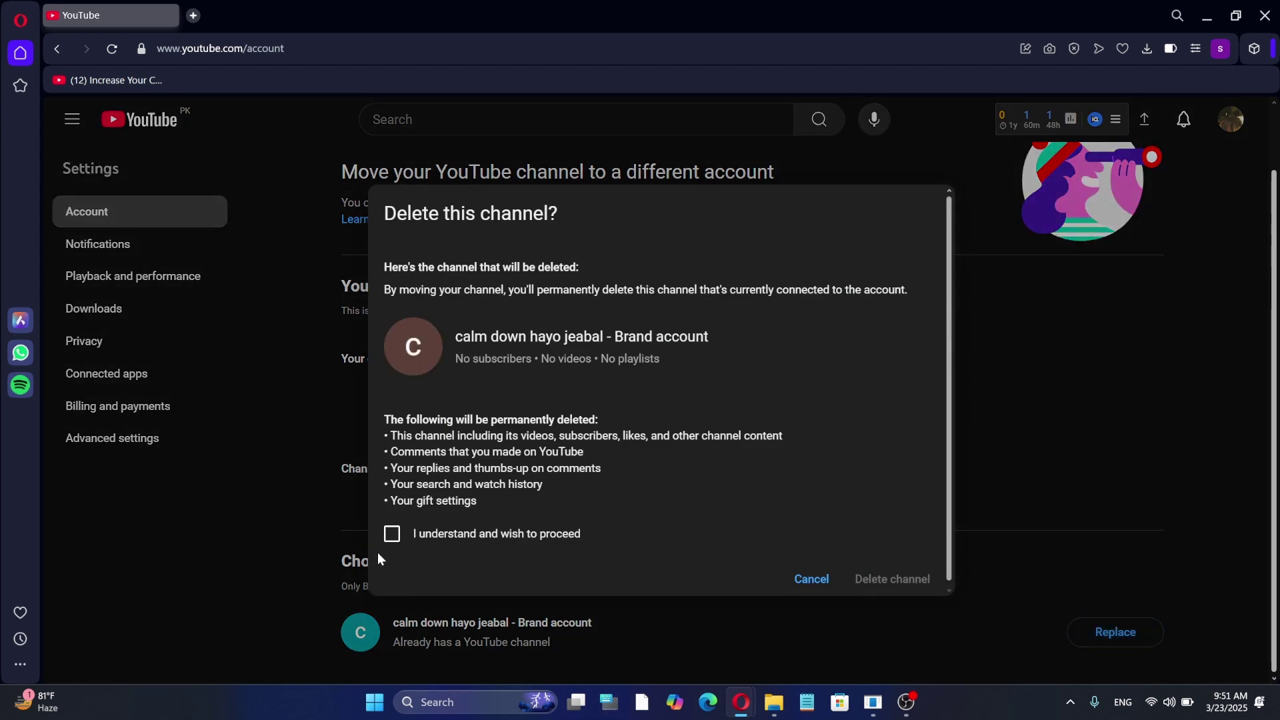
pyautogui.click(392, 535)
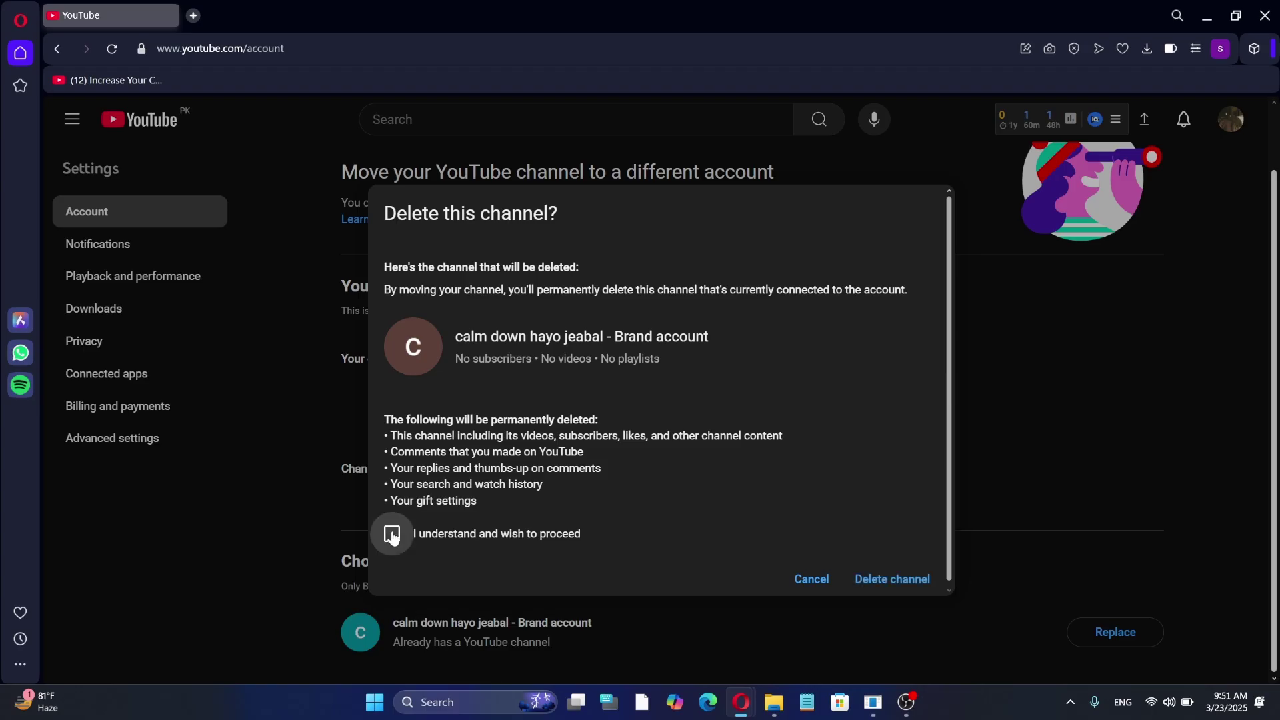
pyautogui.click(870, 586)
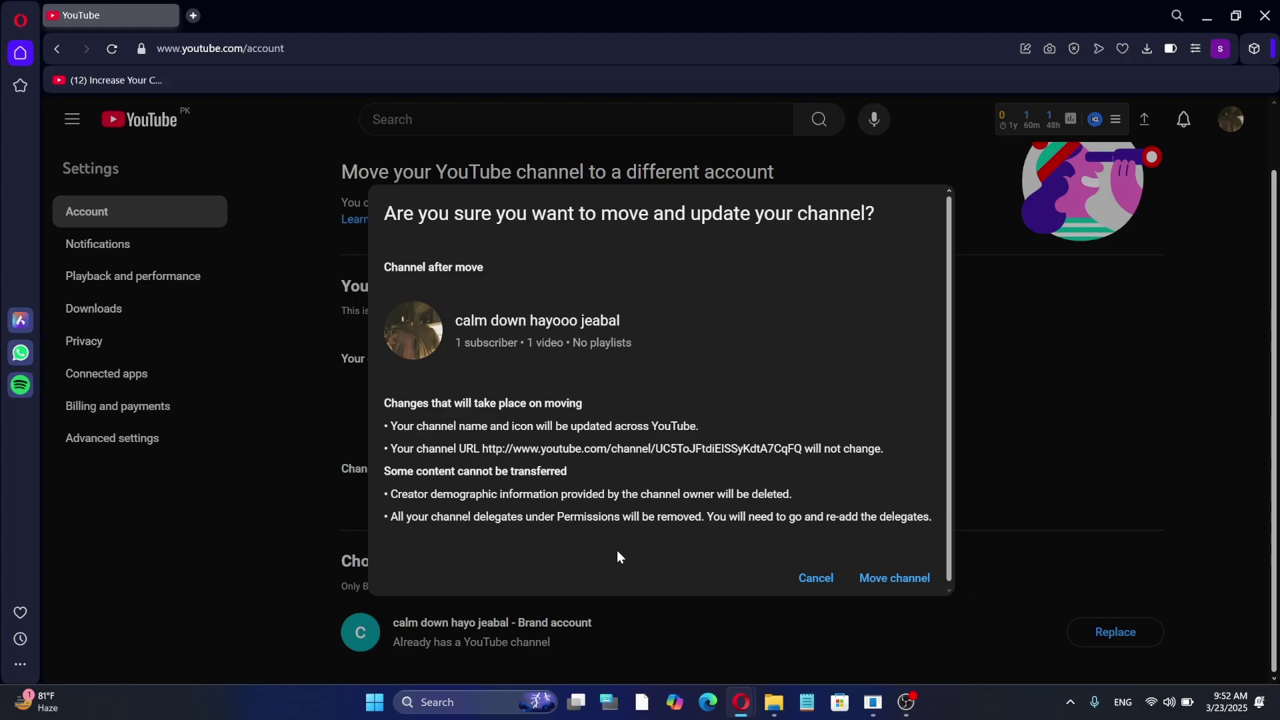
# Step: Review the warning about non-transferable content and confirm moving the channel
pyautogui.moveTo(813, 490); pyautogui.dragTo(360, 497)
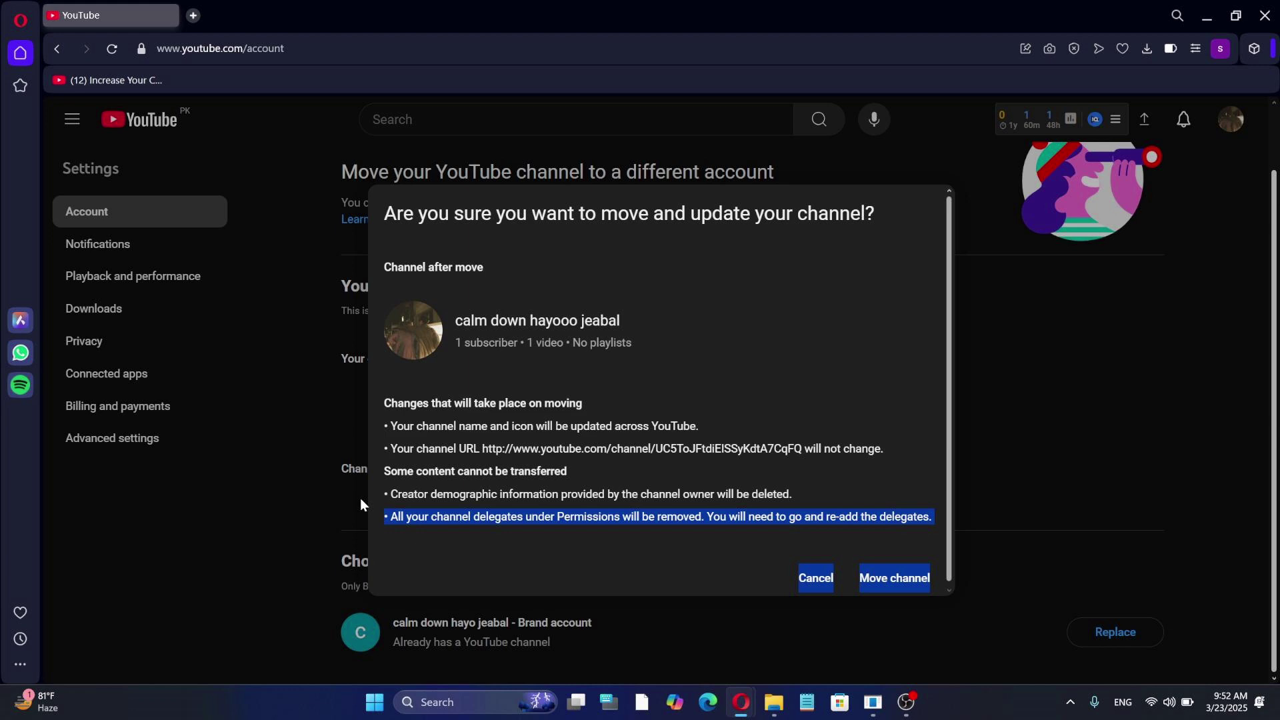
pyautogui.click(290, 525)
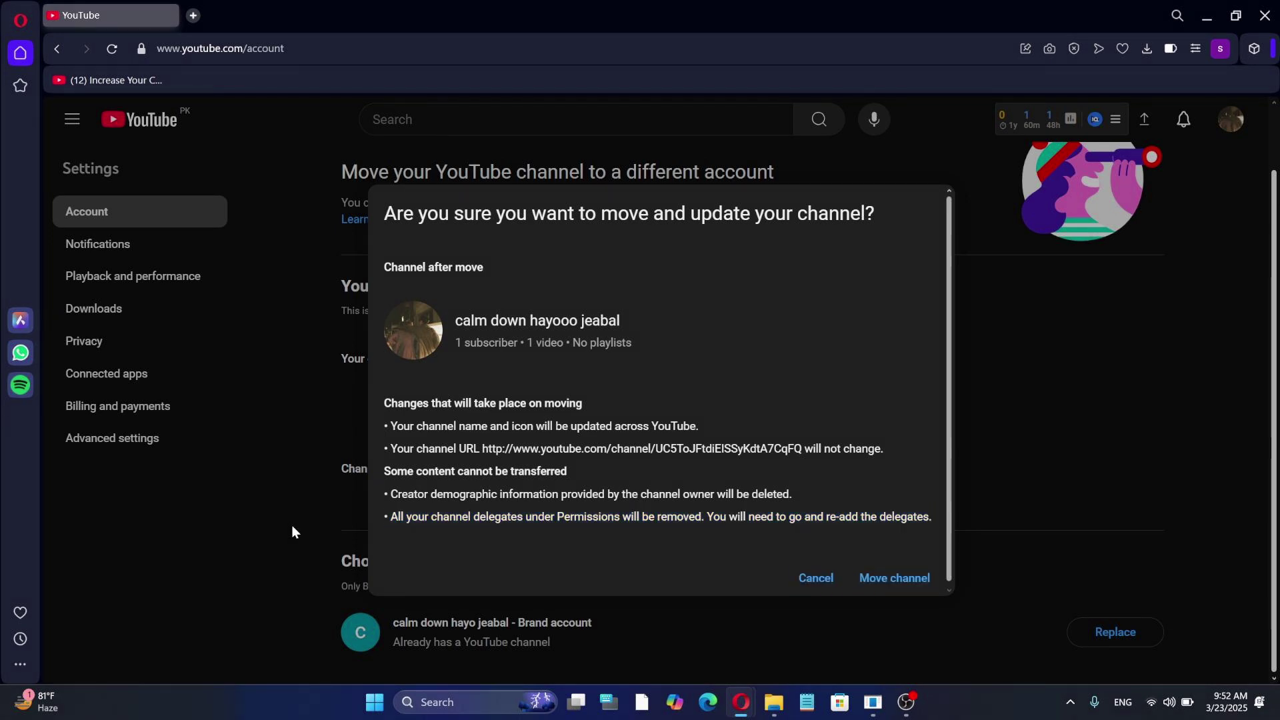
pyautogui.click(879, 578)
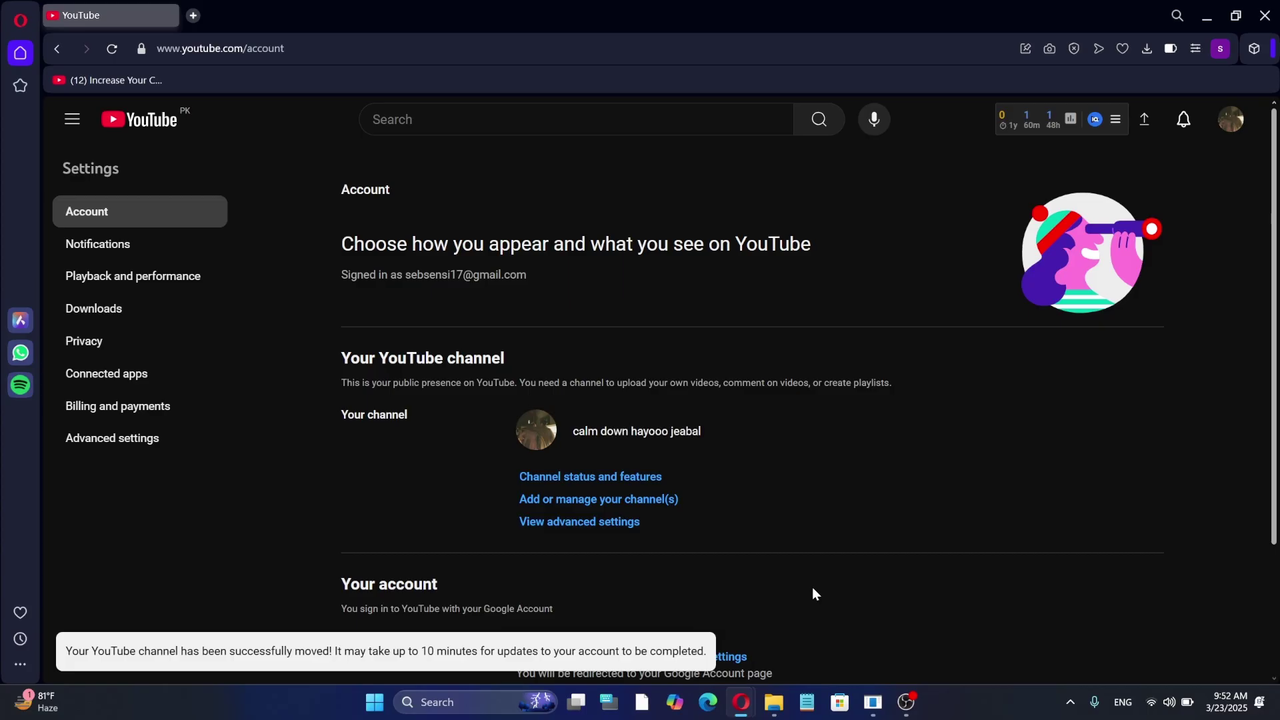
# Step: Switch to the moved 'calm down hayooo jeabal' channel from the accounts list
pyautogui.click(1231, 121)
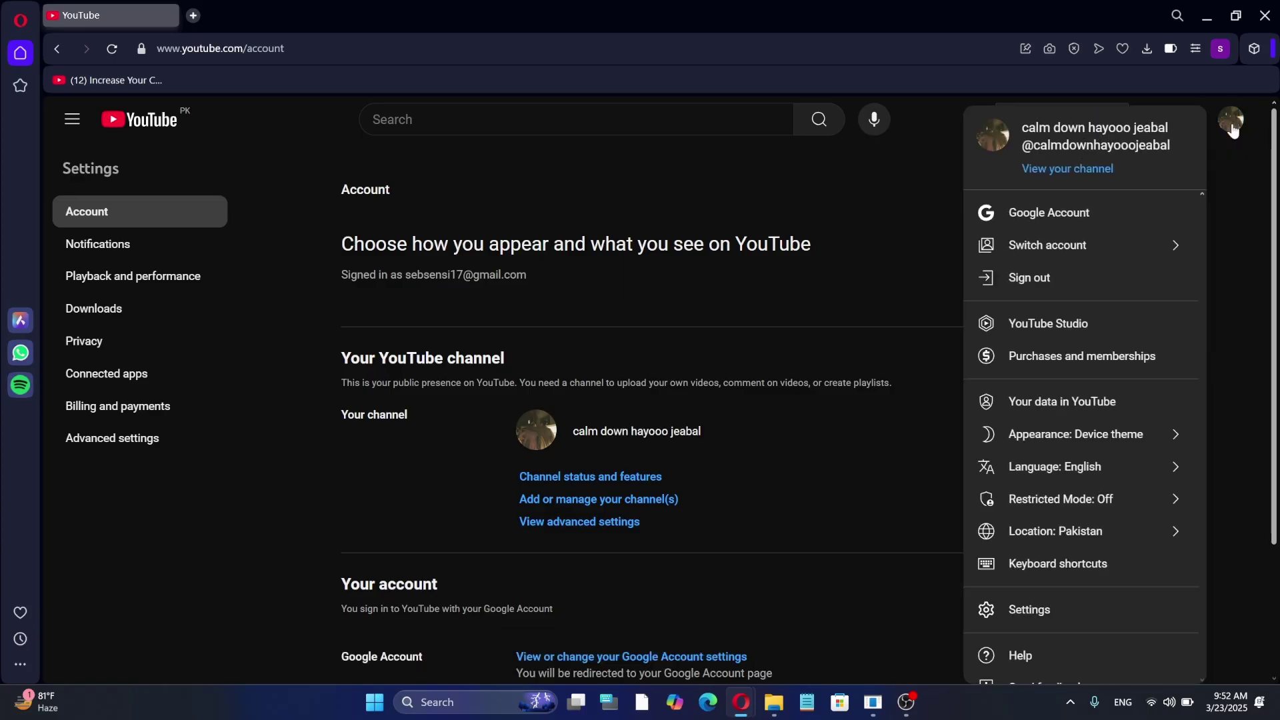
pyautogui.click(1080, 247)
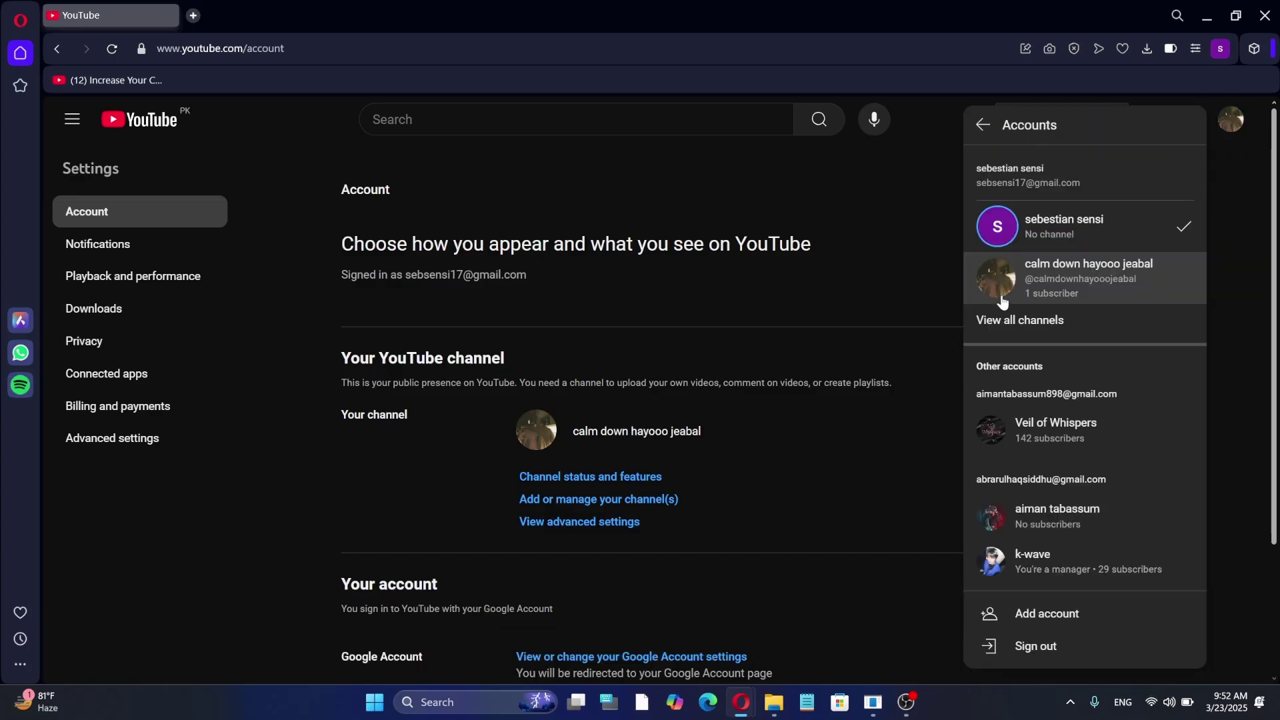
pyautogui.click(1068, 294)
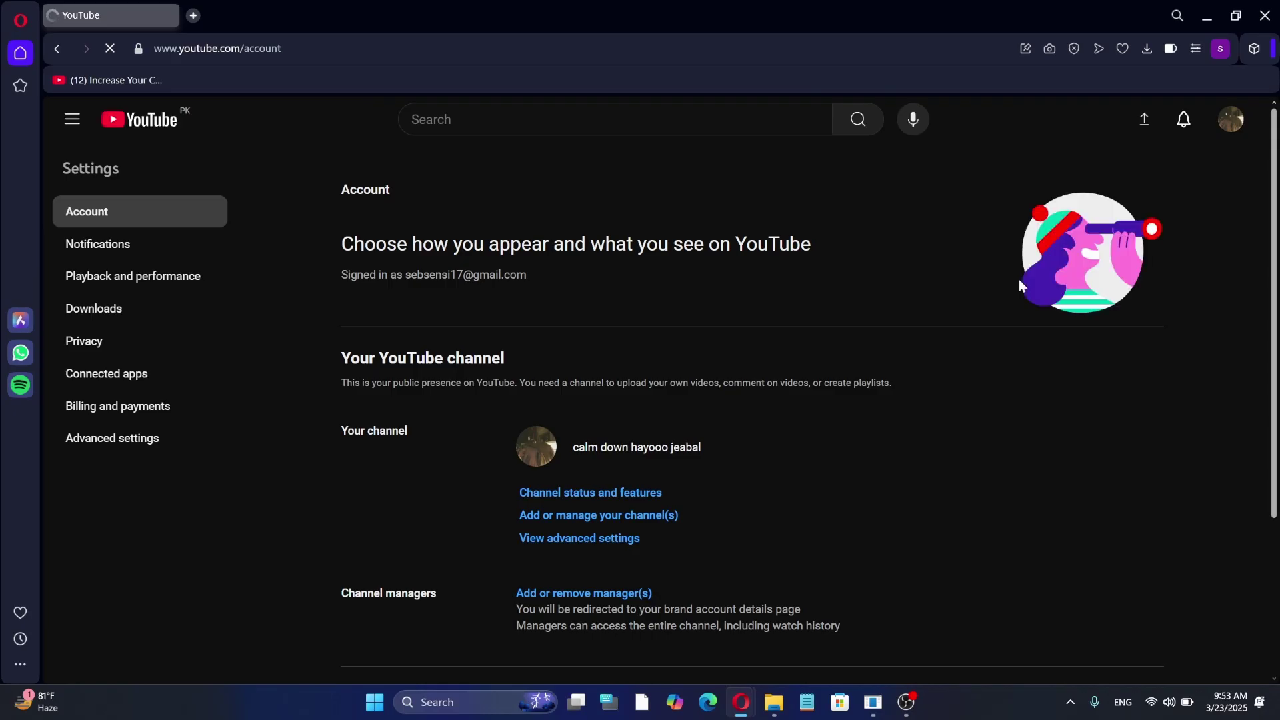
# Step: In YouTube Studio, open Settings > Permissions to reach the brand account's details page
pyautogui.click(1233, 121)
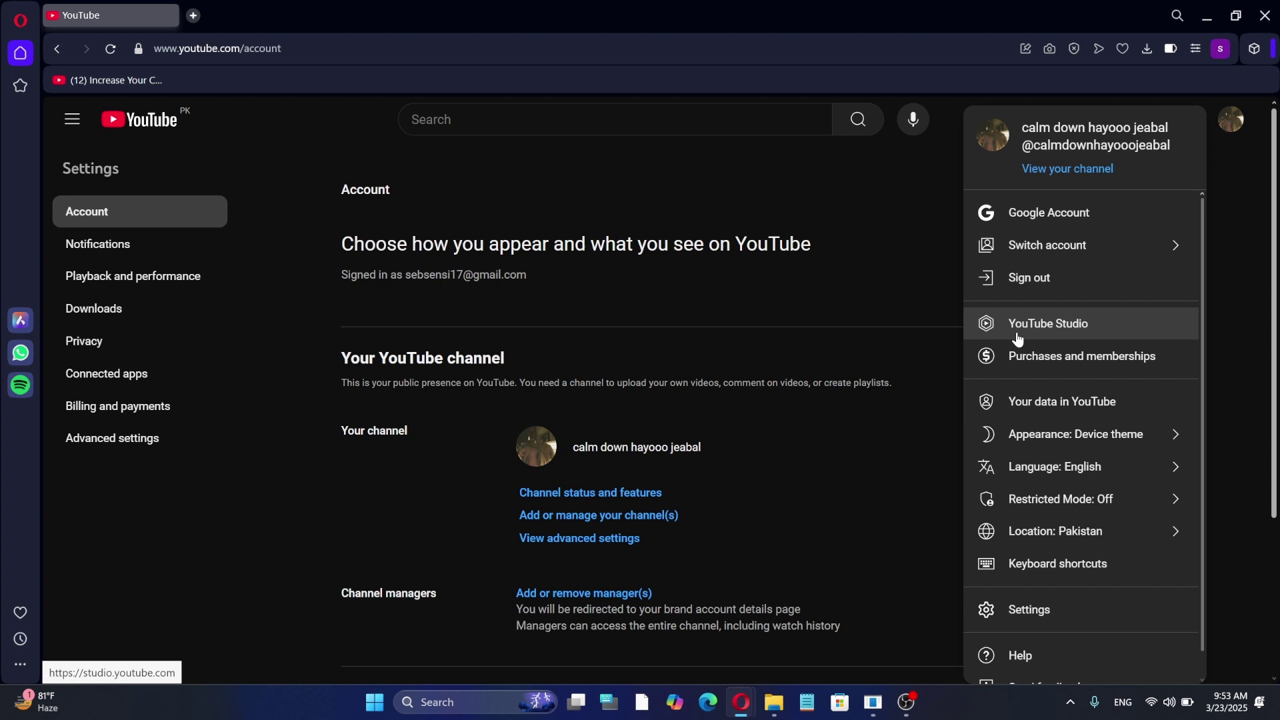
pyautogui.click(1021, 327)
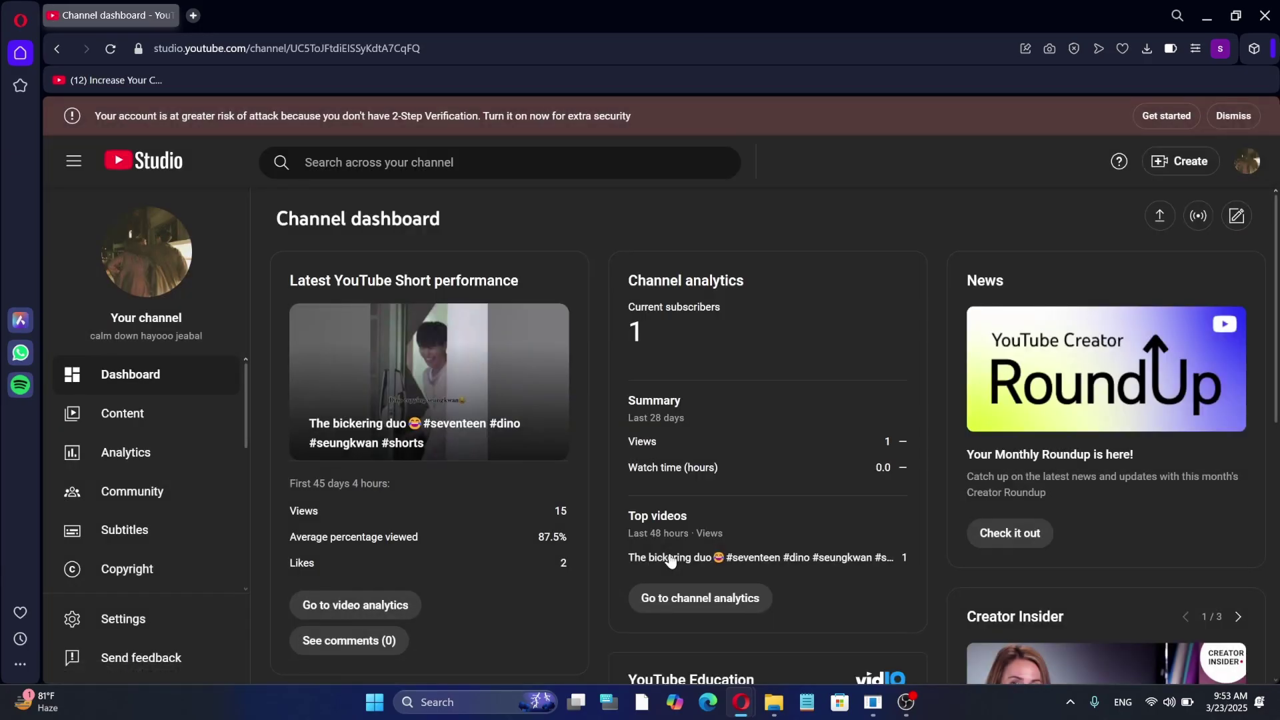
pyautogui.scroll(-3, 147, 500)
pyautogui.click(124, 619)
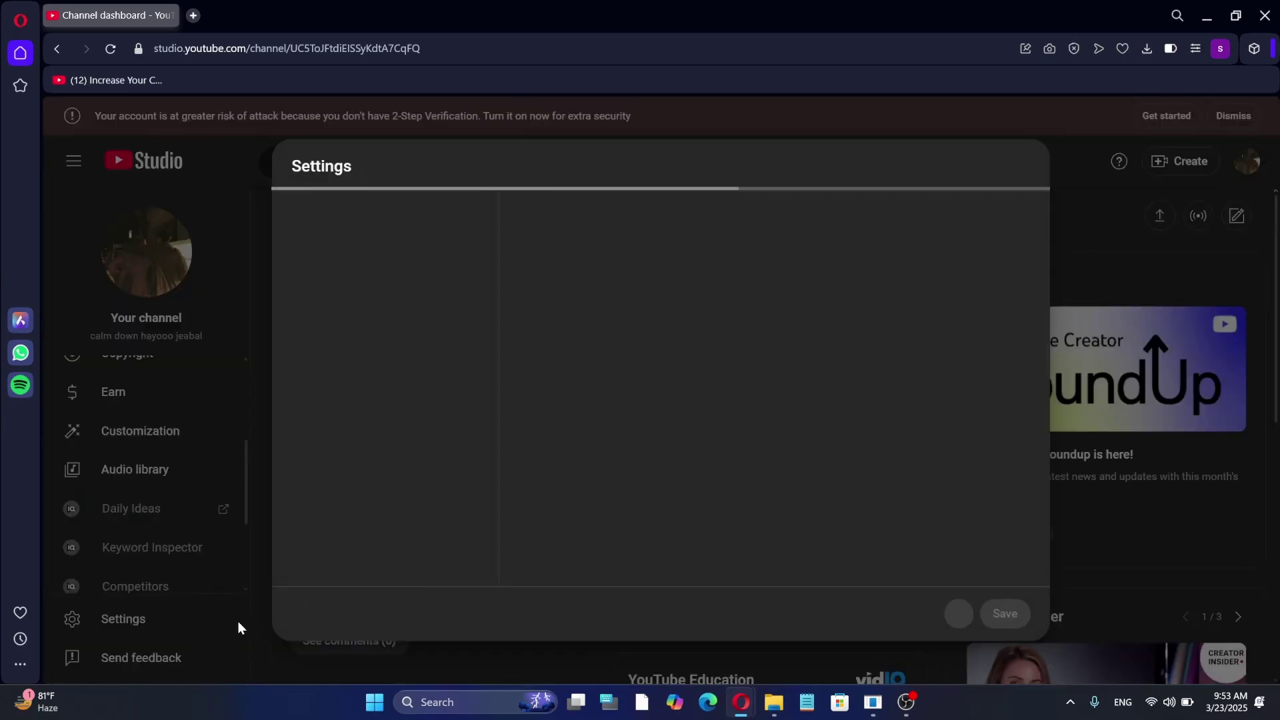
pyautogui.click(354, 337)
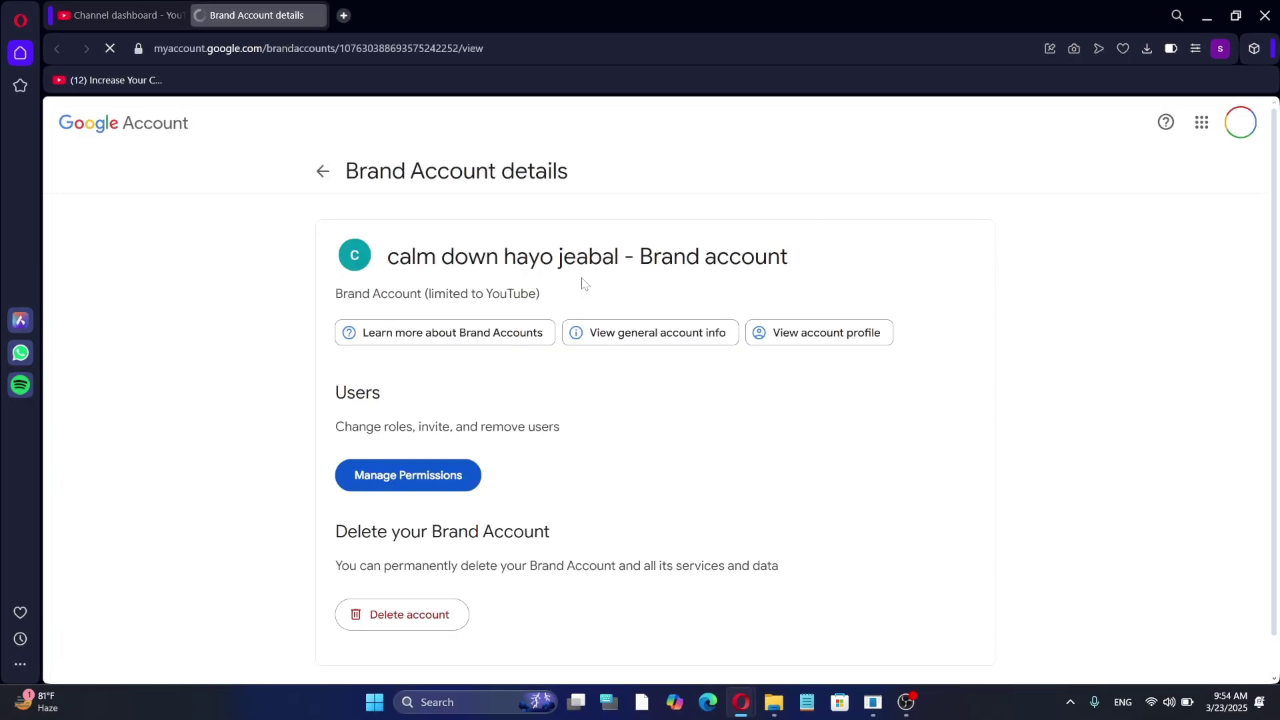
# Step: Invite the second Google account, by its pasted e-mail address, as Owner of the brand account
pyautogui.click(368, 474)
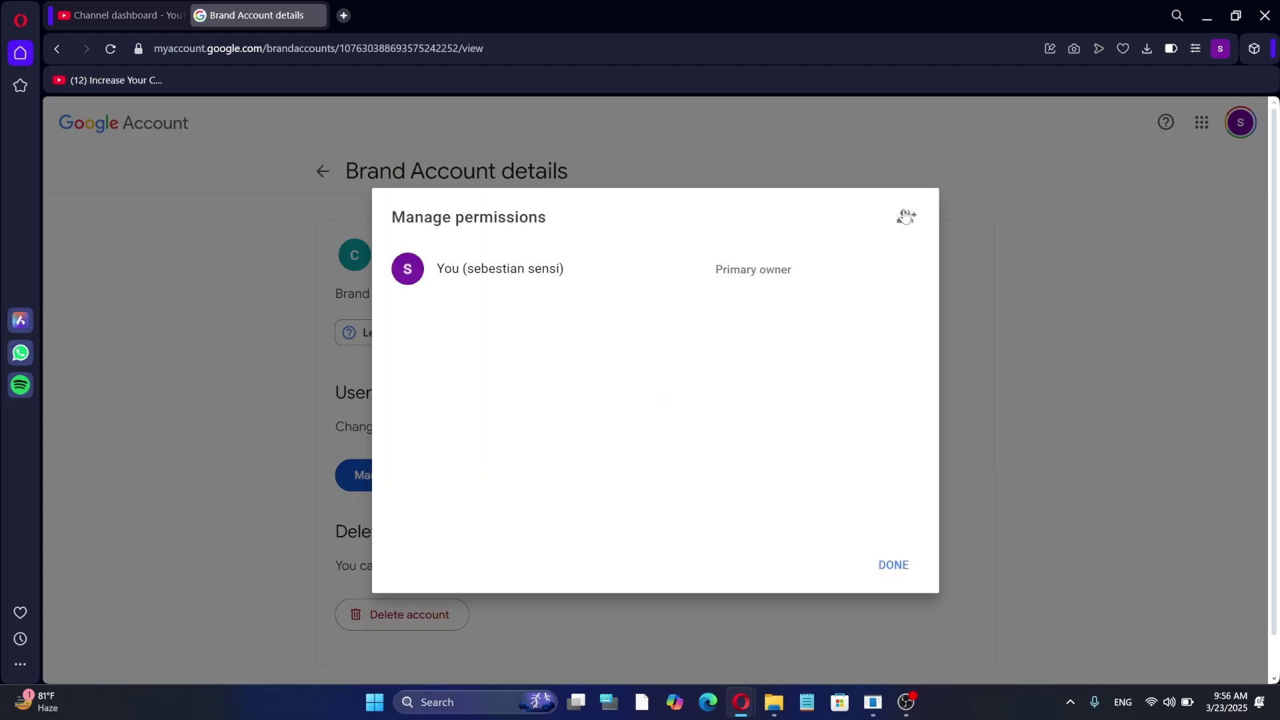
pyautogui.click(906, 216)
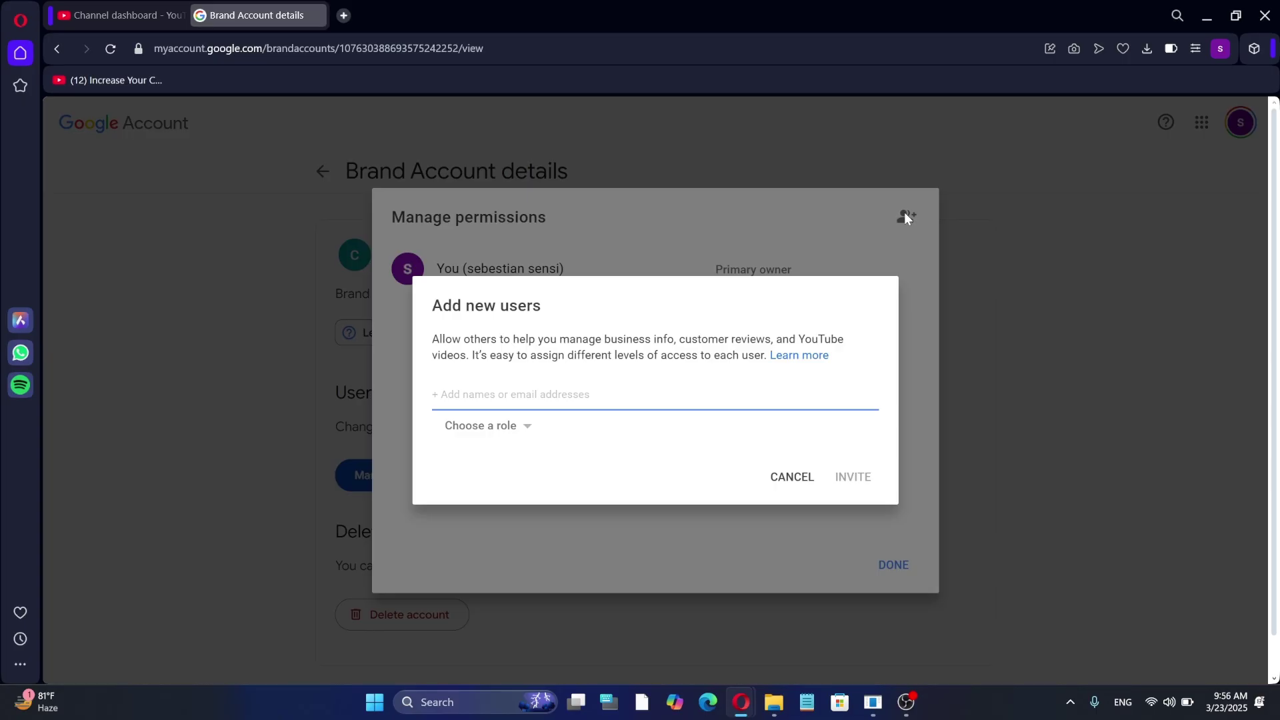
pyautogui.hotkey('ctrl', 'v')
pyautogui.click(595, 434)
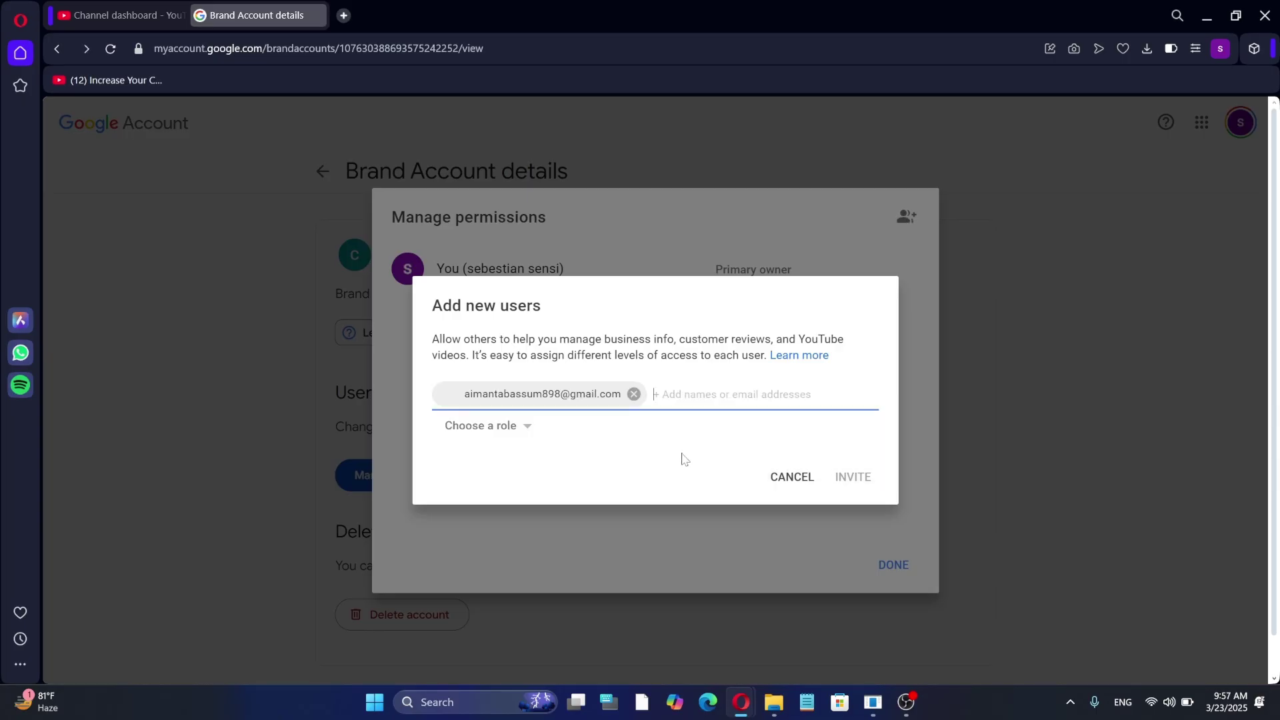
pyautogui.click(513, 435)
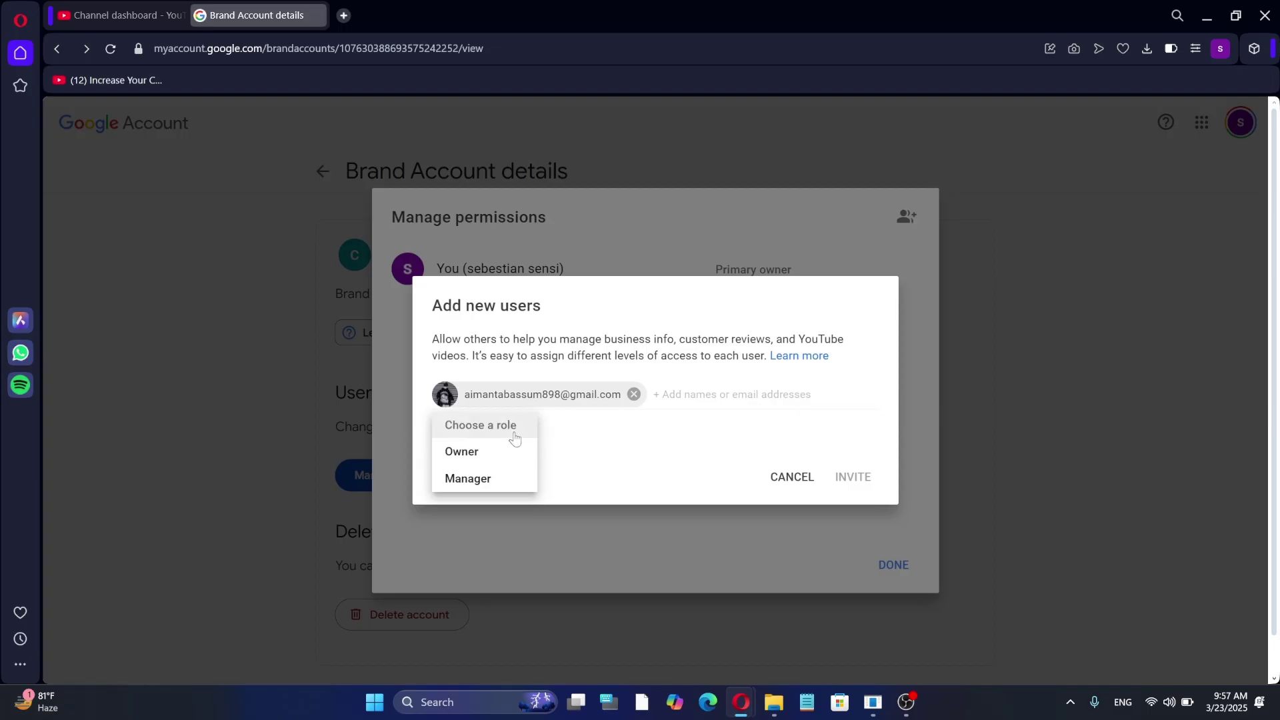
pyautogui.click(490, 453)
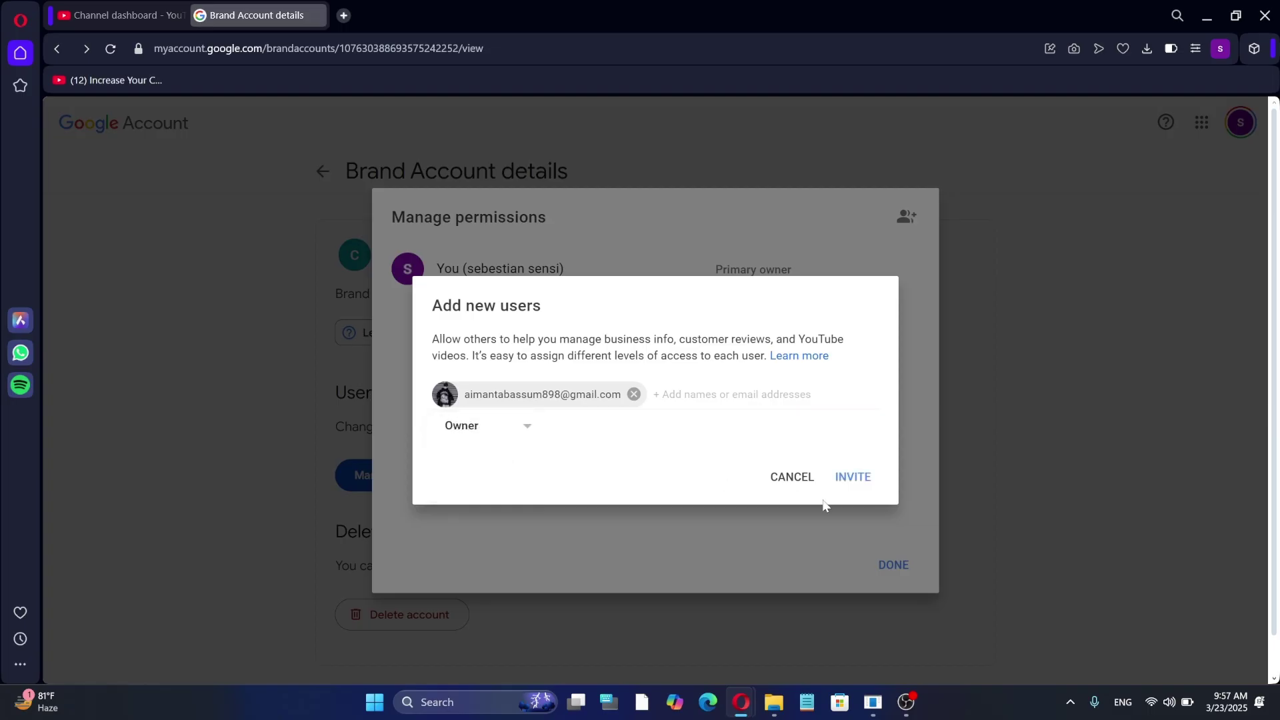
pyautogui.click(855, 477)
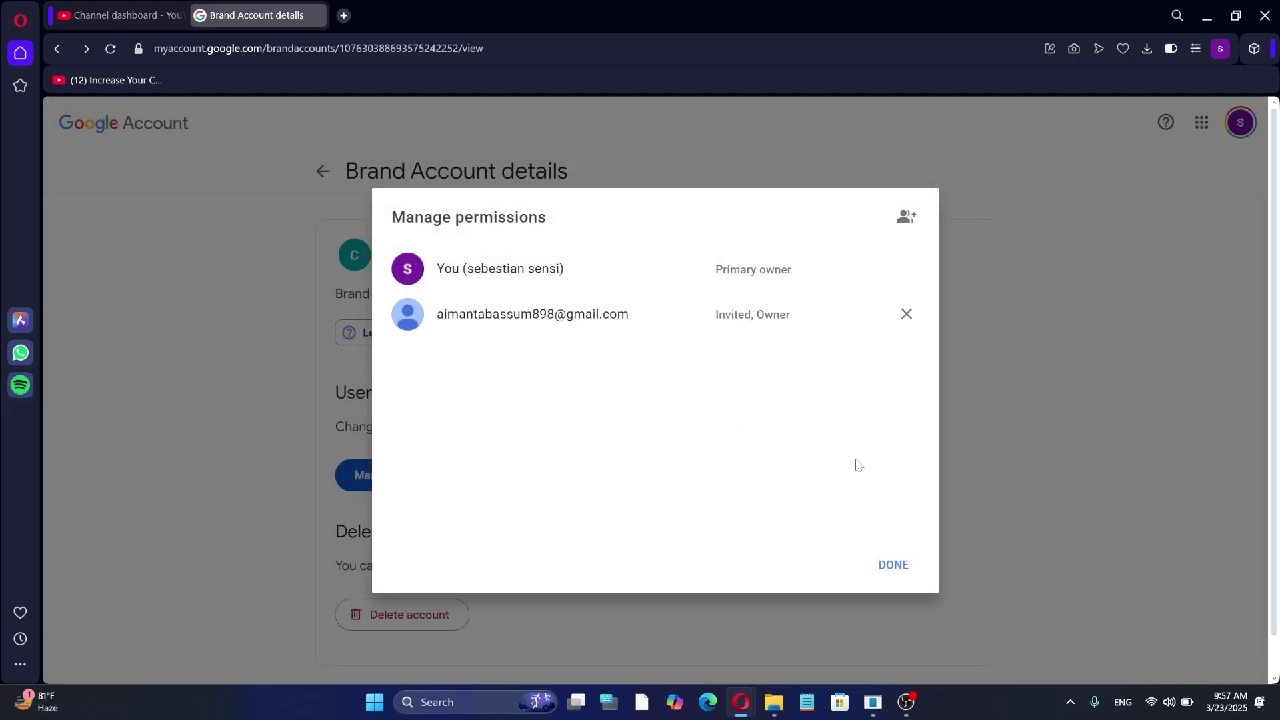
pyautogui.click(893, 565)
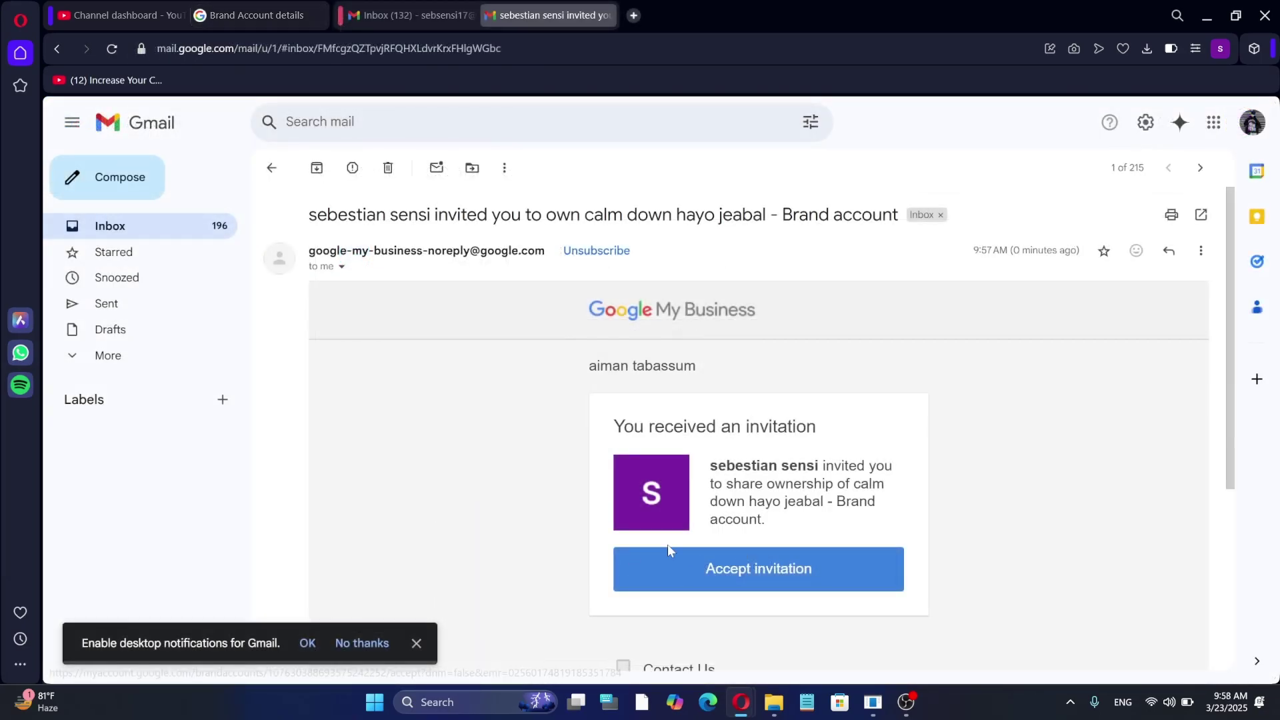
# Step: Accept the emailed ownership invitation and confirm on the Accept invitation page
pyautogui.click(712, 568)
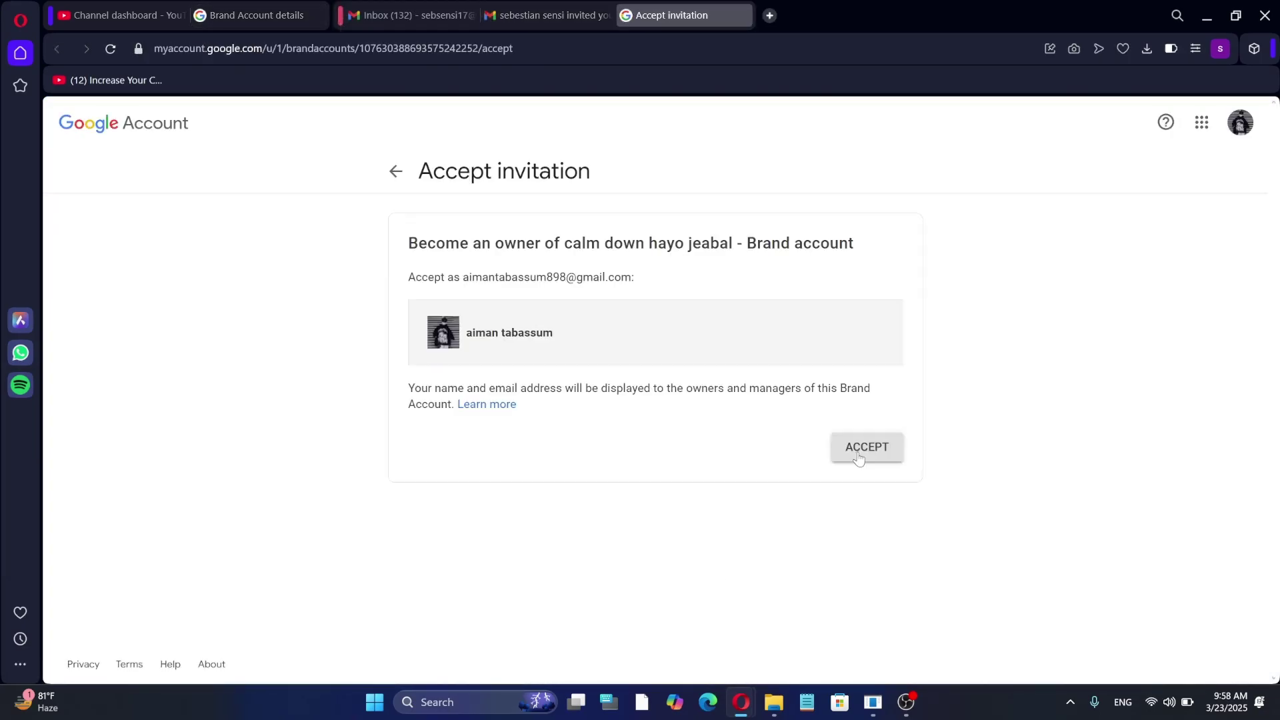
pyautogui.click(862, 449)
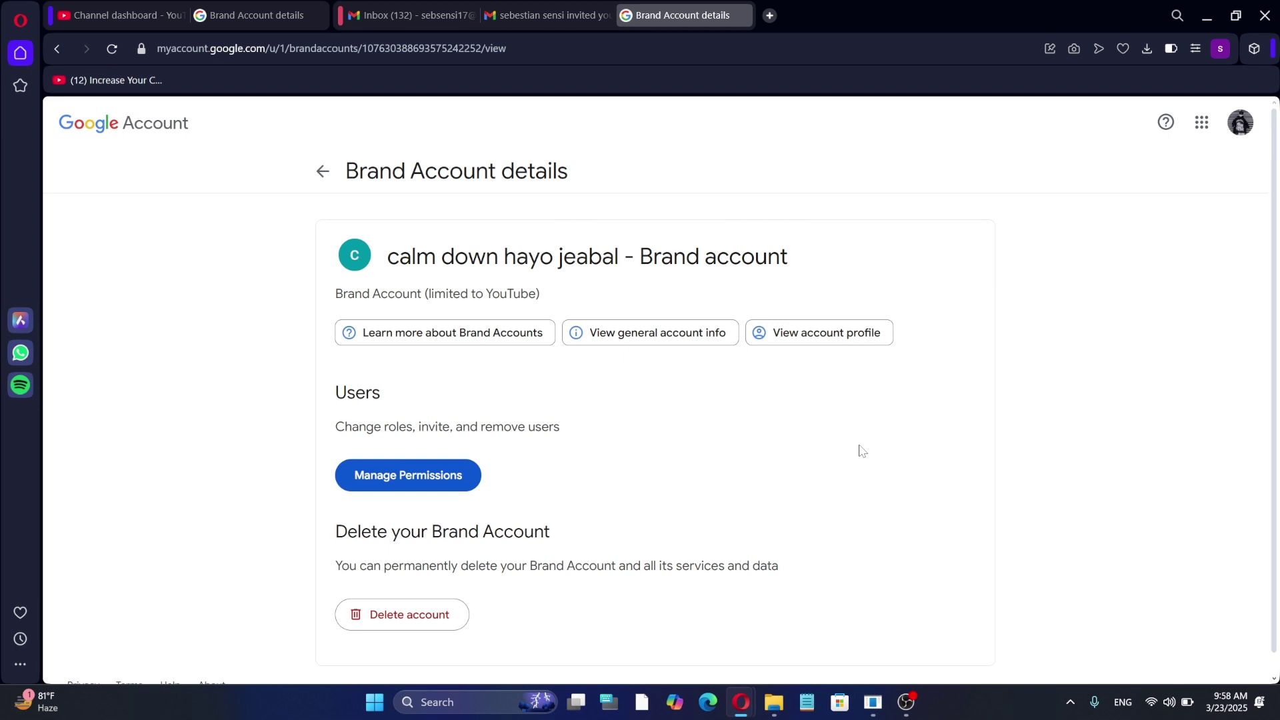
# Step: Attempt transferring primary ownership to the new owner in the brand account's permissions; it is refused until they've managed it over 7 days
pyautogui.click(445, 477)
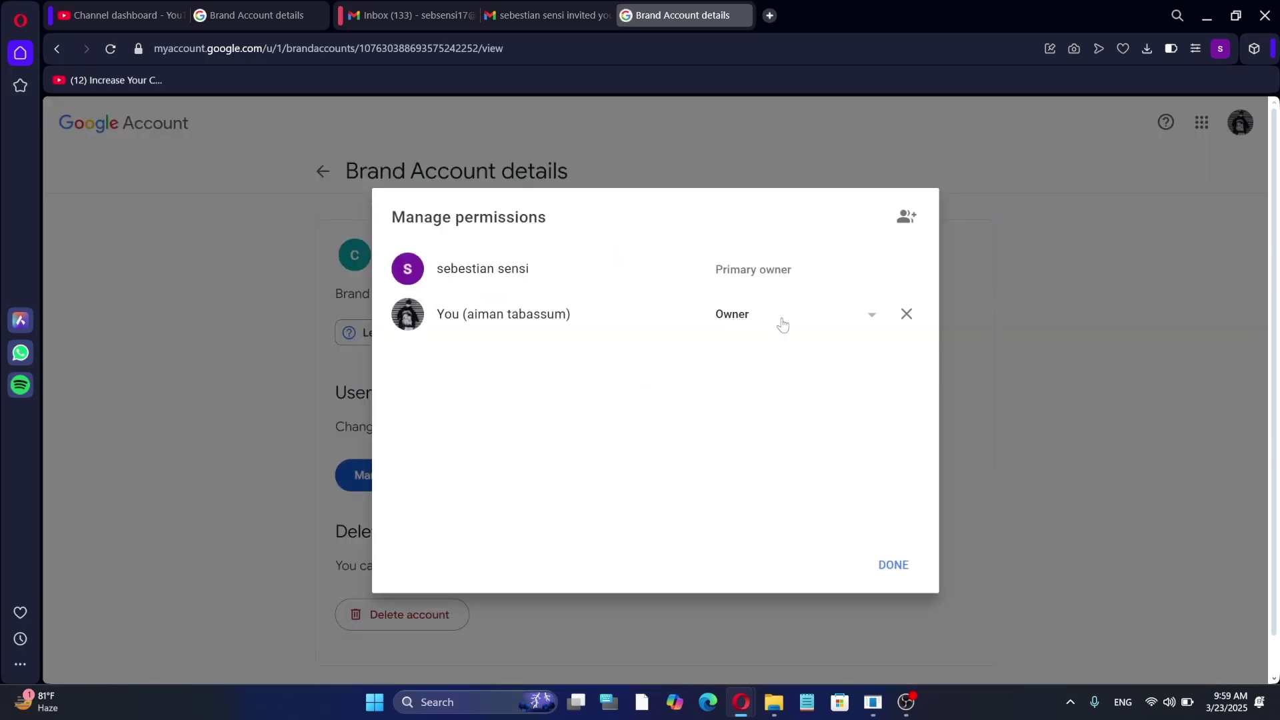
pyautogui.click(870, 319)
pyautogui.click(768, 287)
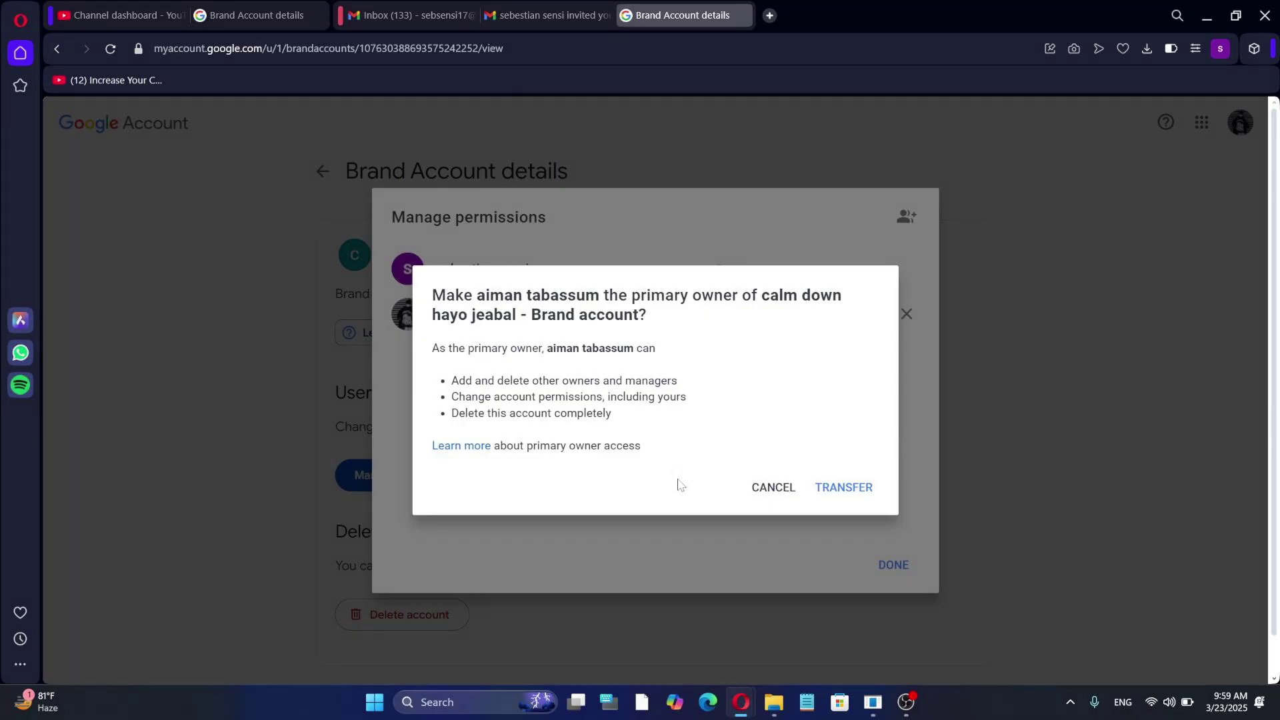
pyautogui.click(846, 489)
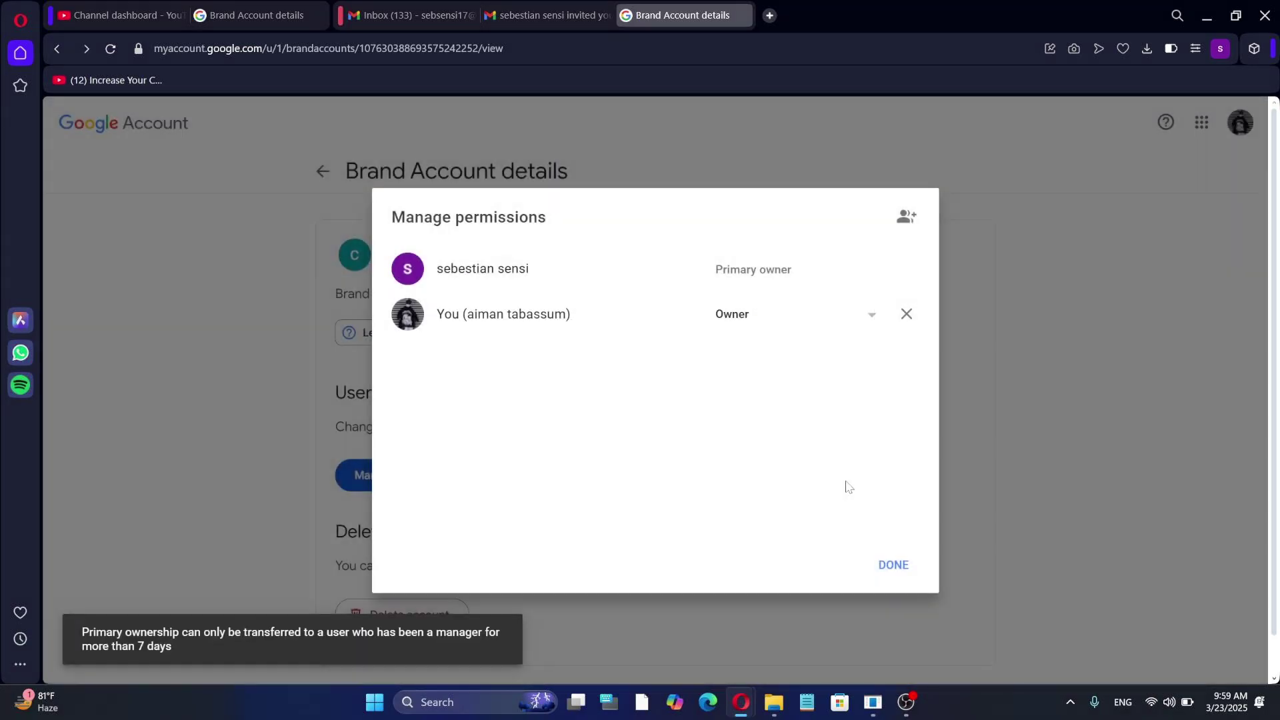